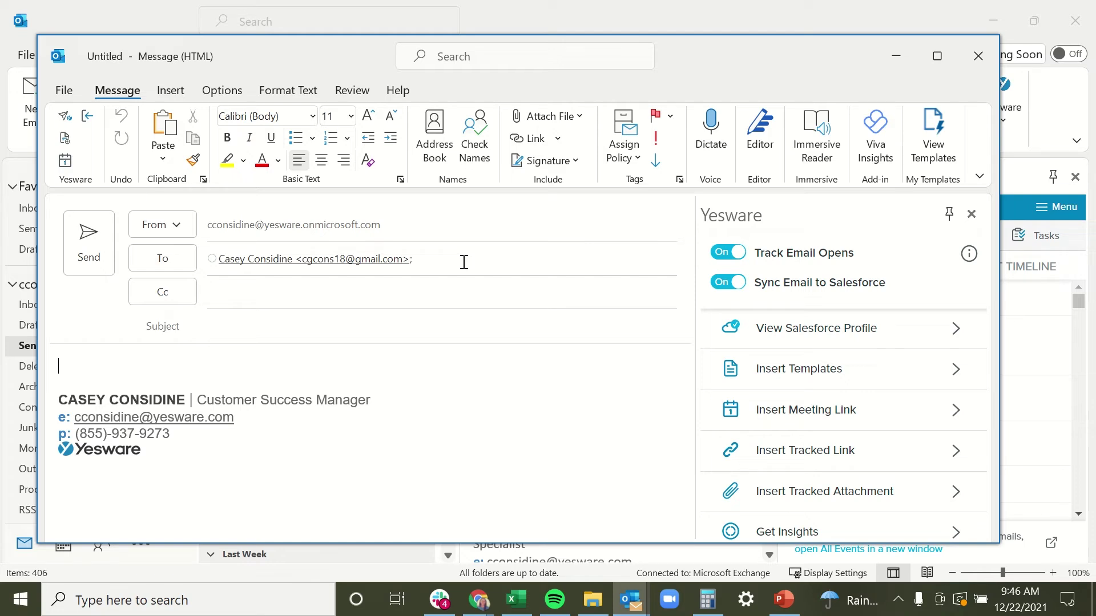
- Minimize the compose window and Outlook to reveal the Salesforce contact record
left_click(516, 318)
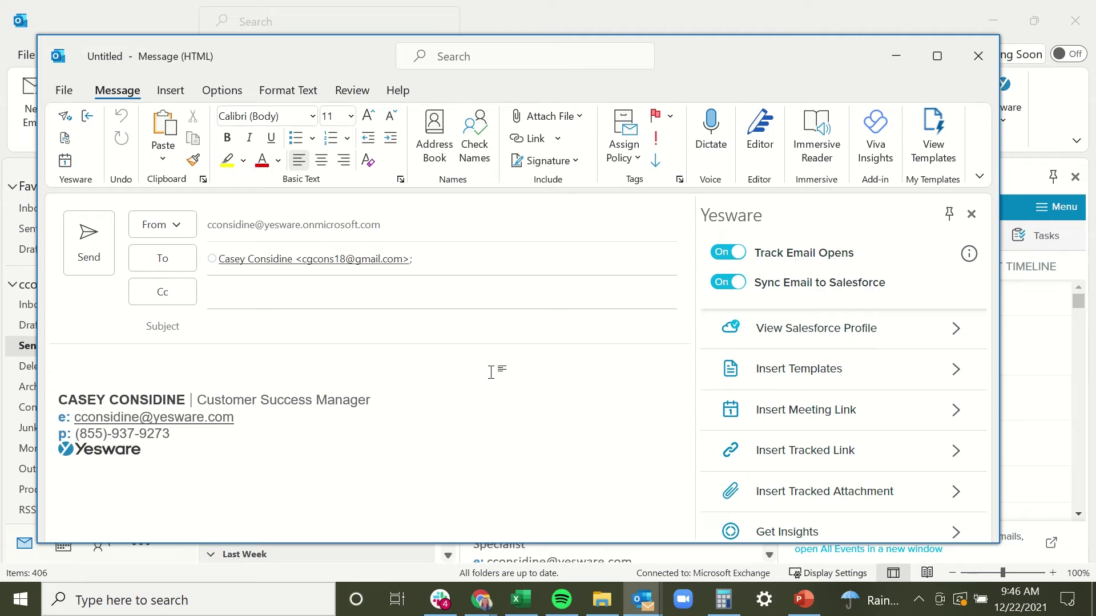
left_click(896, 58)
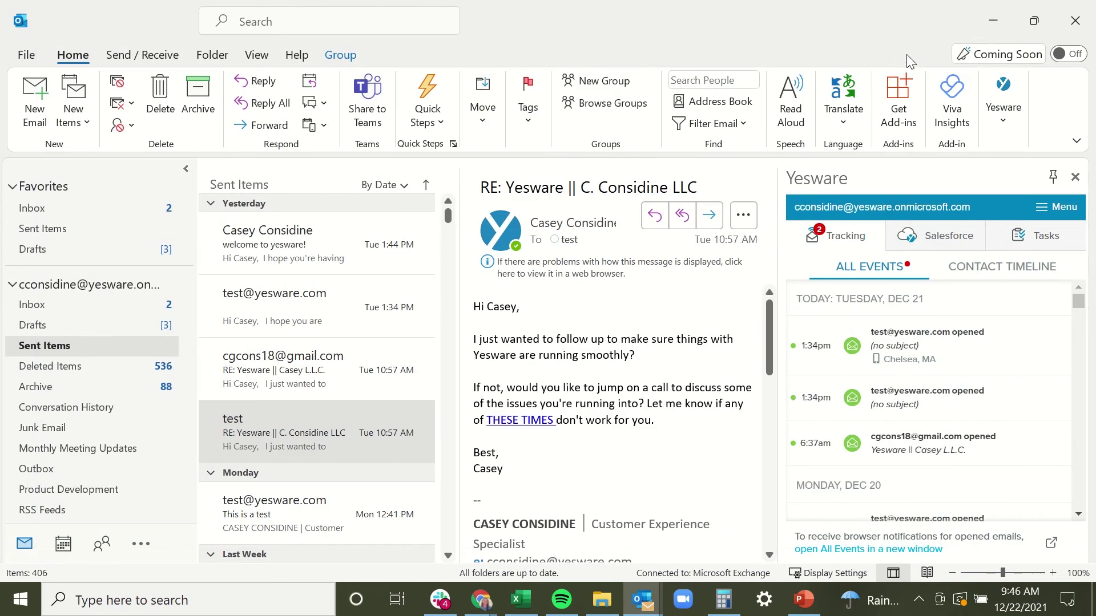
left_click(993, 25)
- Scroll the contact record to its timeline with the 'Message Sent: welcome to yesware!' task, then back up
scroll(426, 378, "up", 5)
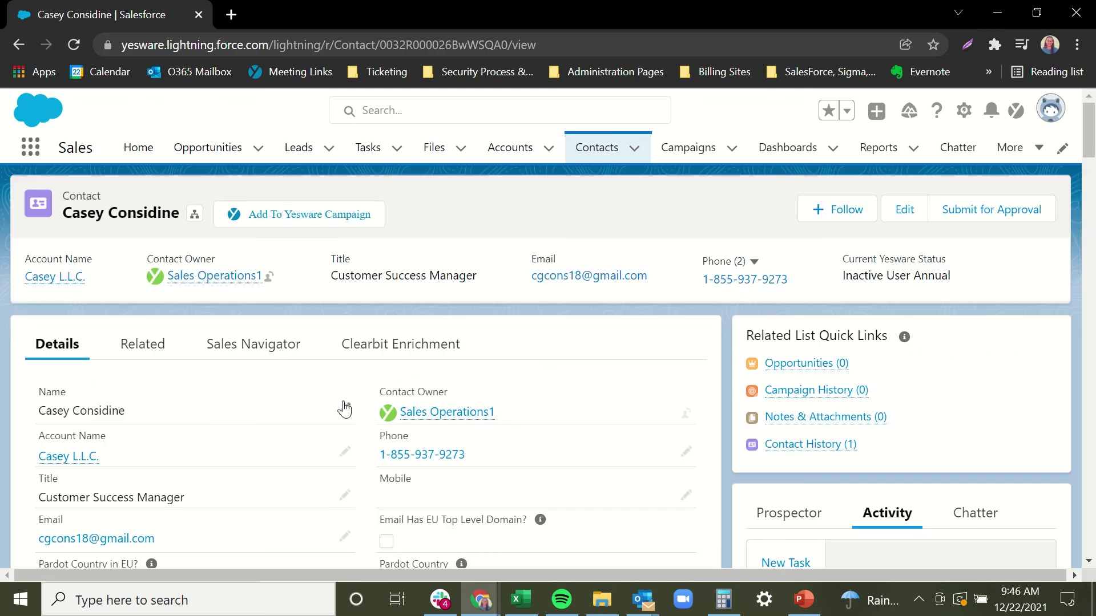
scroll(229, 448, "down", 1)
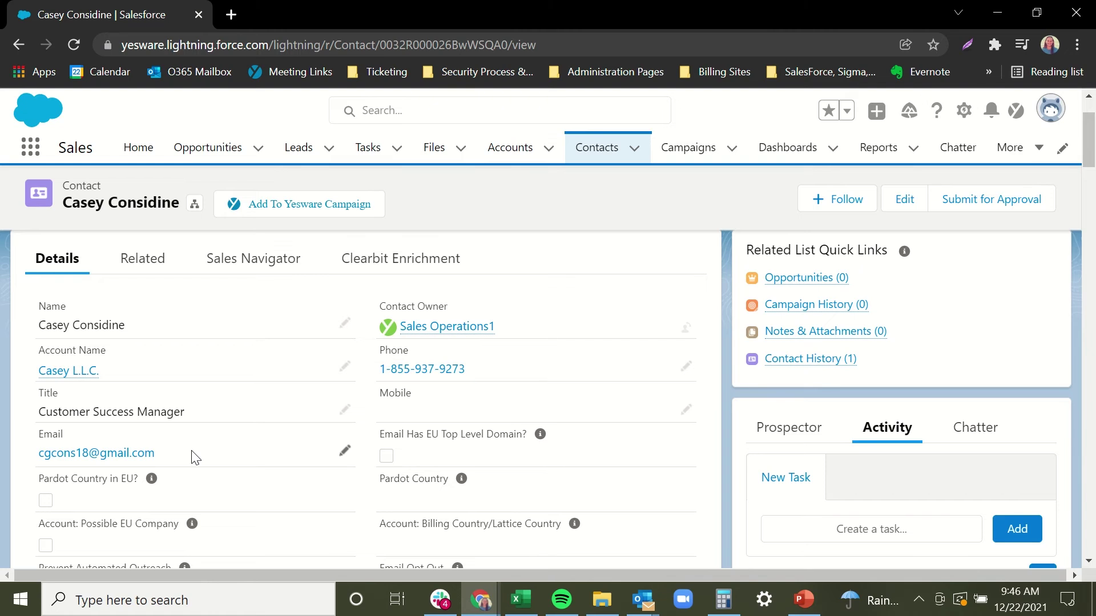
scroll(862, 454, "down", 5)
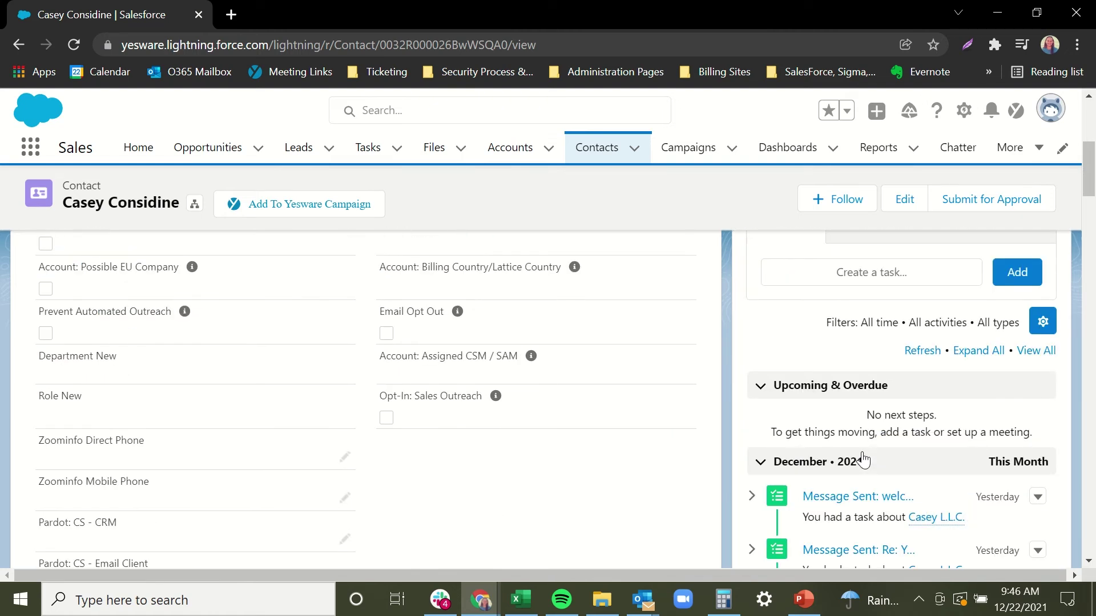
scroll(862, 457, "down", 3)
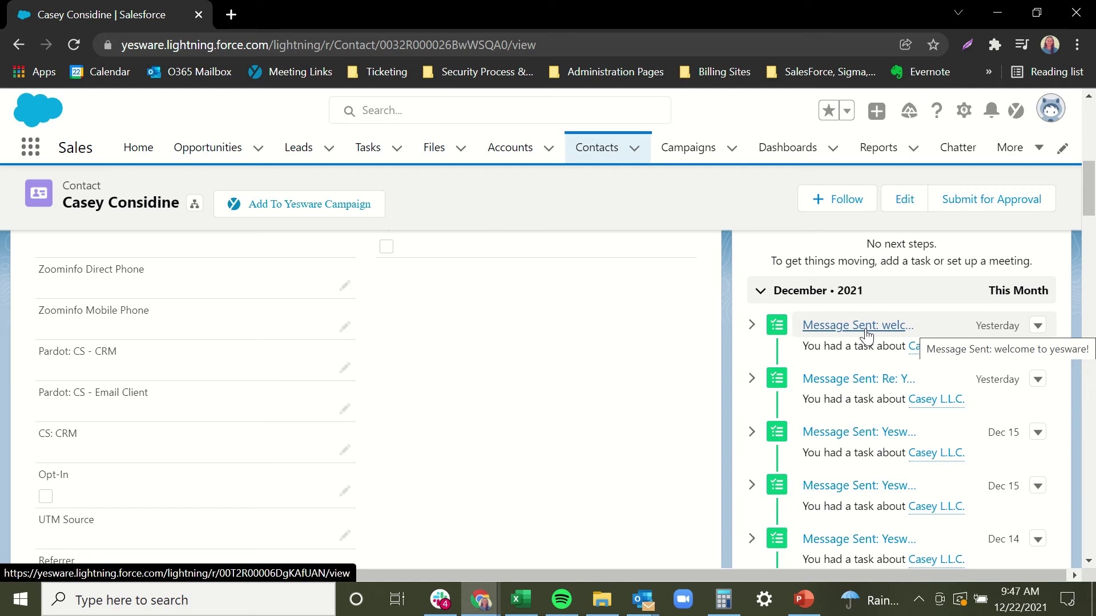
scroll(504, 392, "up", 8)
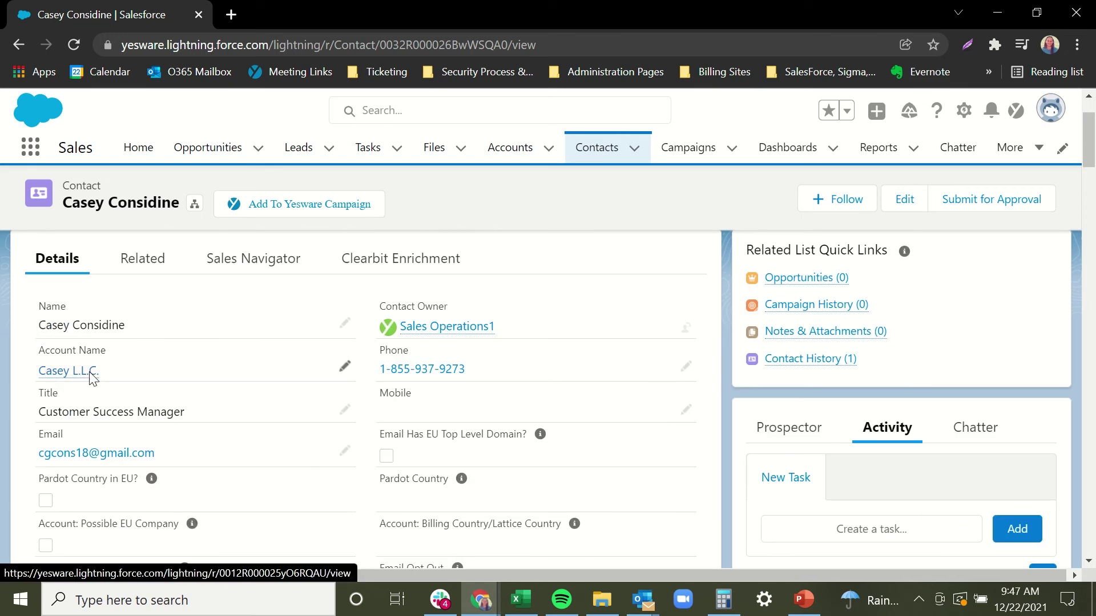
- Open the contact's linked account record and its Activity tab
left_click(90, 373)
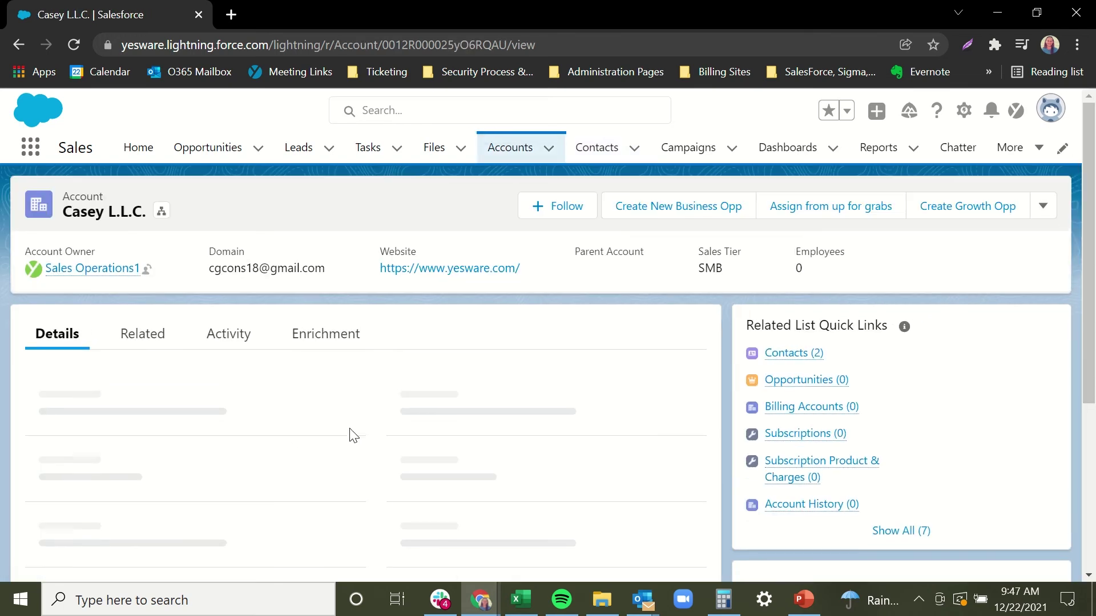
left_click(234, 337)
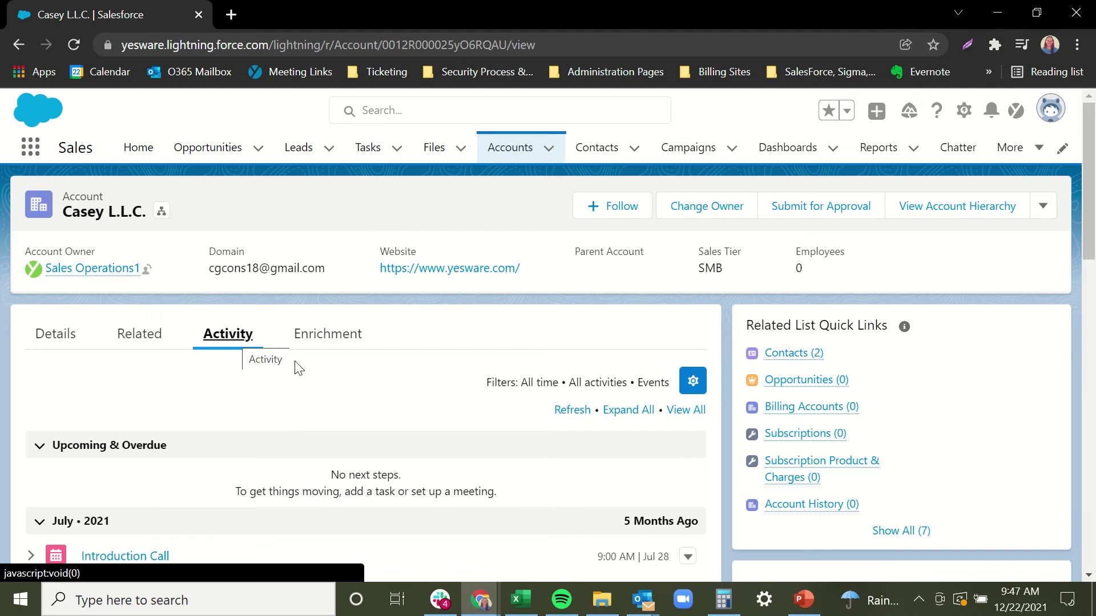
scroll(372, 383, "down", 3)
scroll(372, 386, "up", 2)
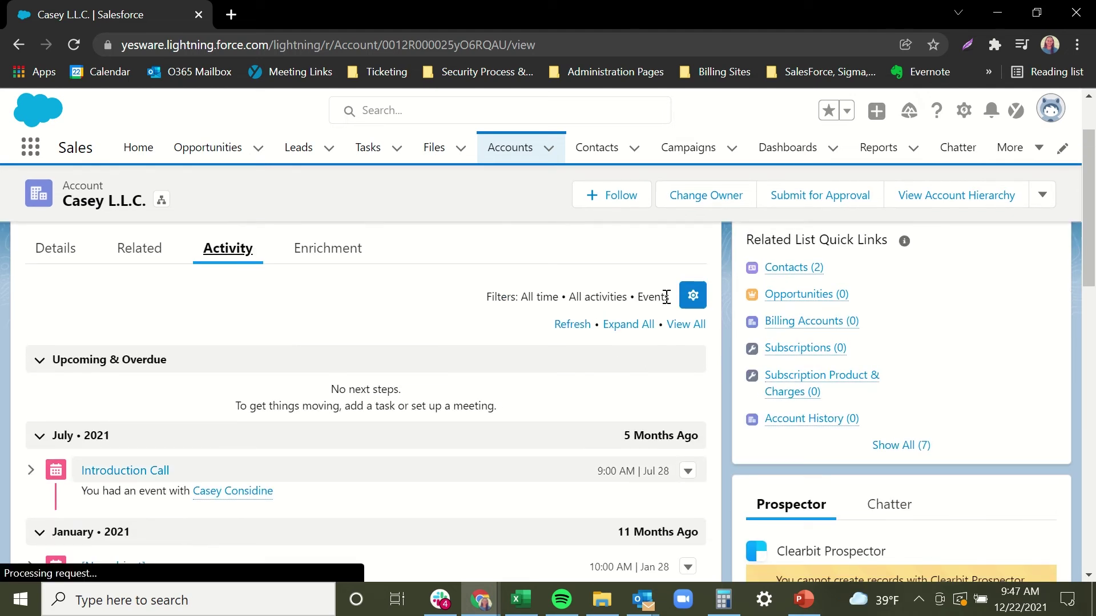
- Filter the account's activity timeline to show All types
left_click(692, 297)
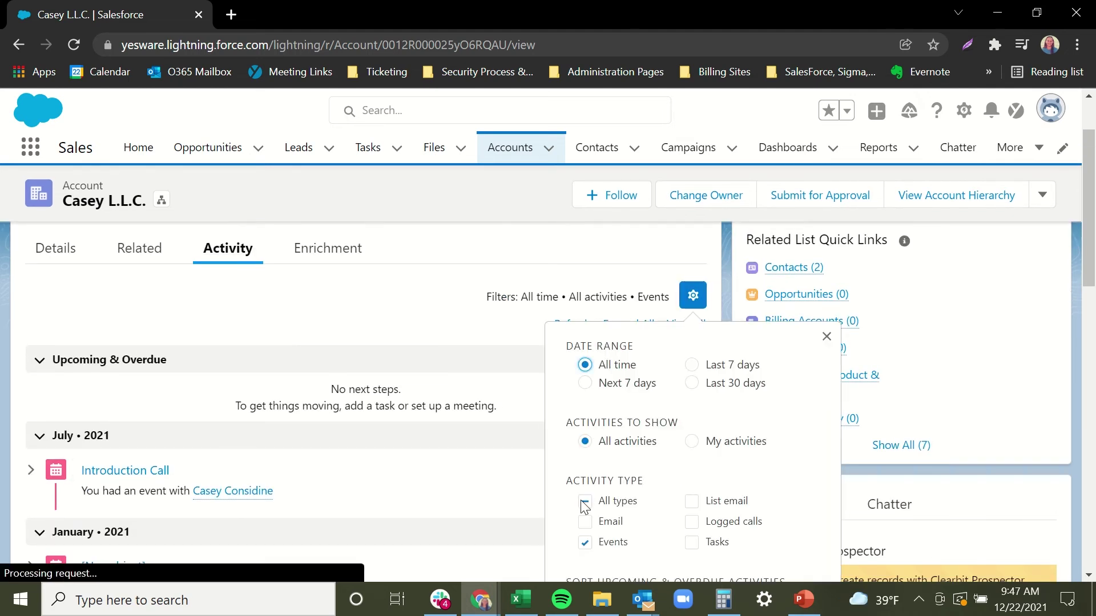
double_click(592, 503)
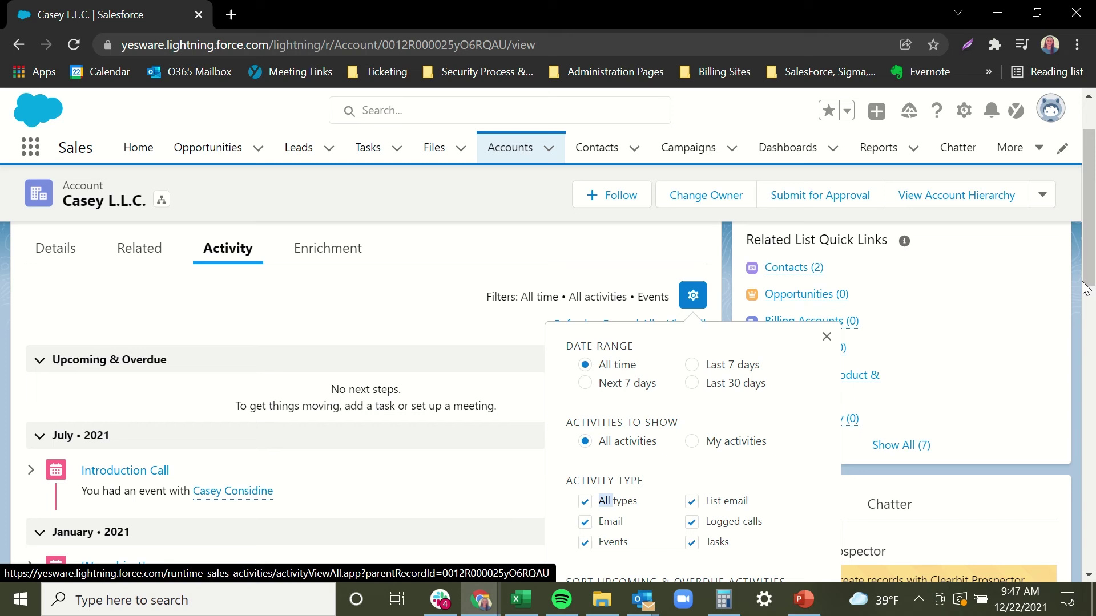
left_click_drag(1087, 288, 1090, 325)
left_click(790, 523)
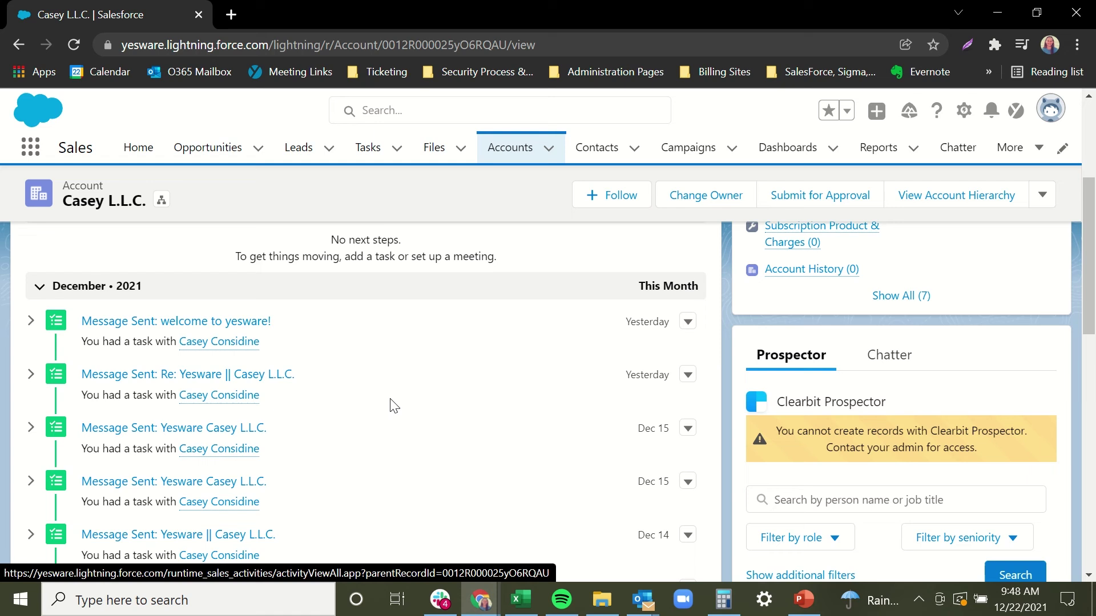
mouse_move(643, 599)
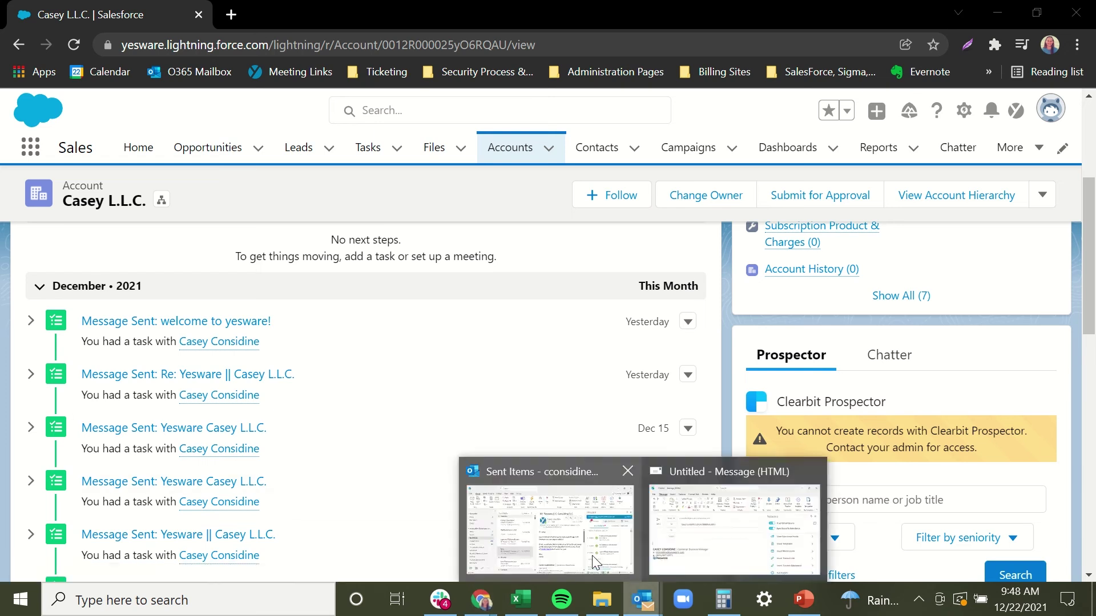
left_click(591, 556)
left_click(712, 541)
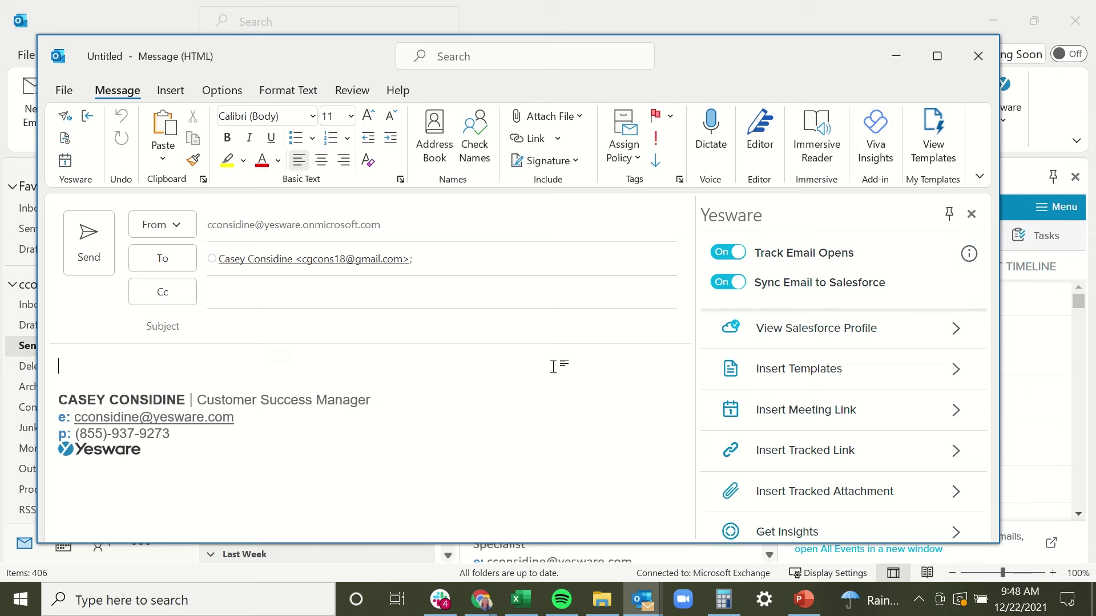
left_click_drag(452, 267, 285, 268)
key("BackSpace")
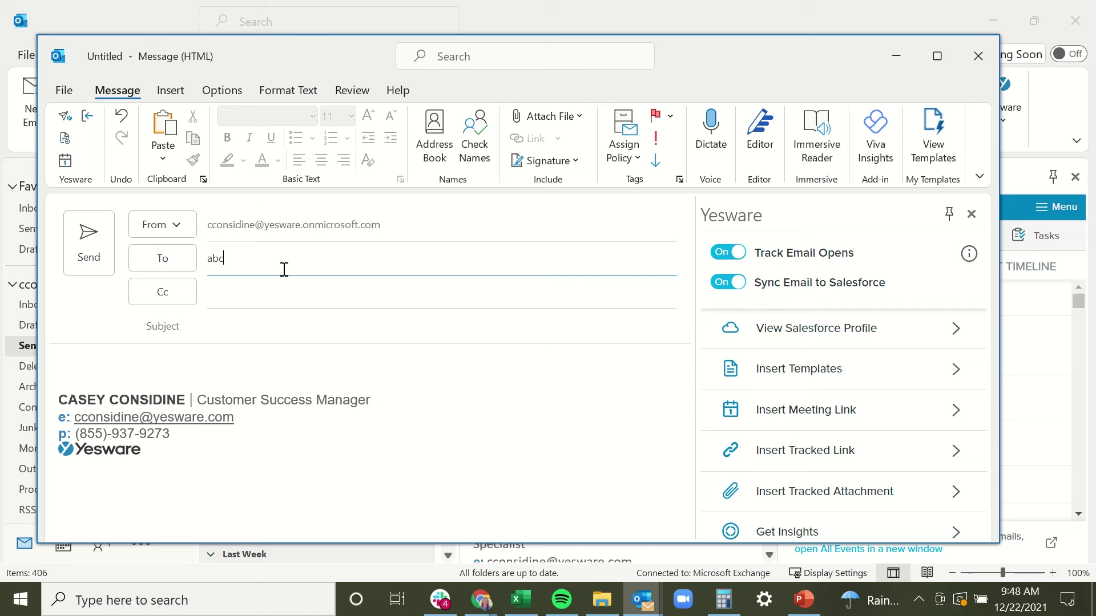
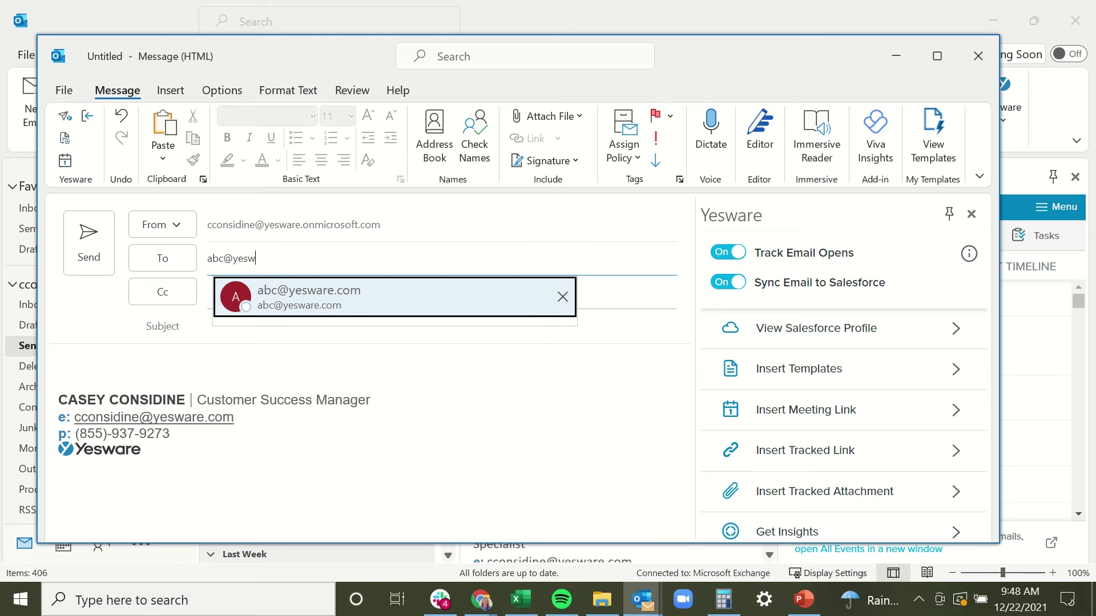
key("Return")
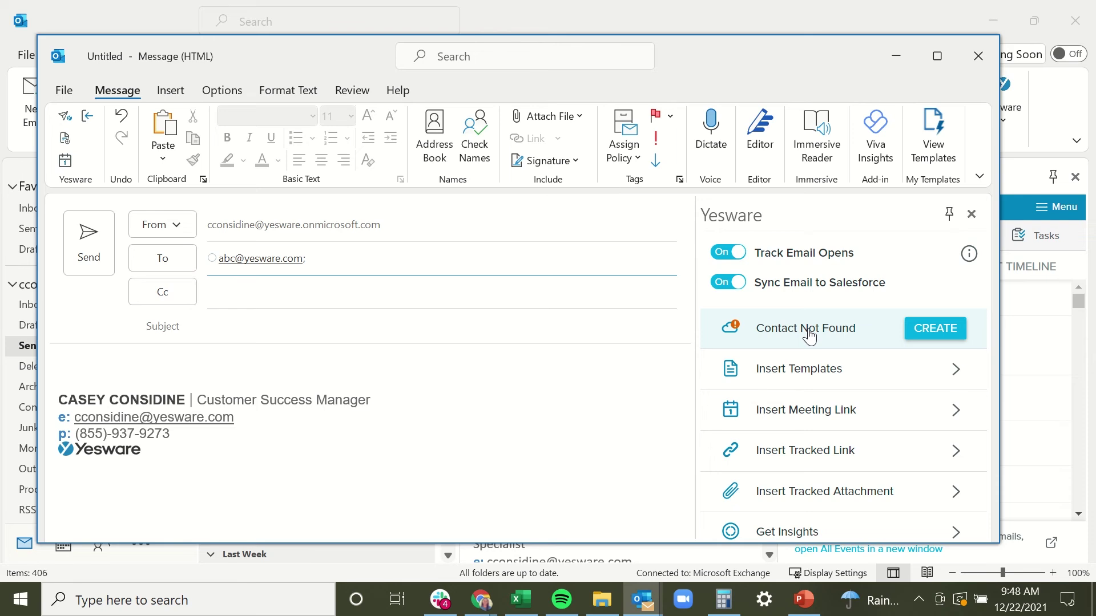
- Replace the test address with the contact suggested by autocomplete for 'cgcons18'
left_click(246, 259)
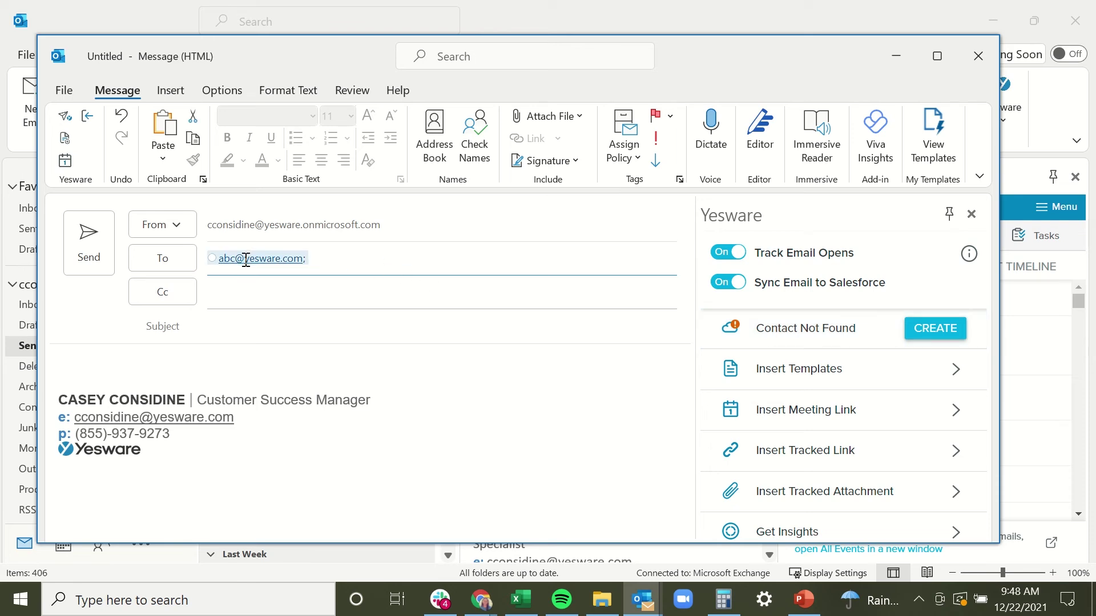
type("cgcons18")
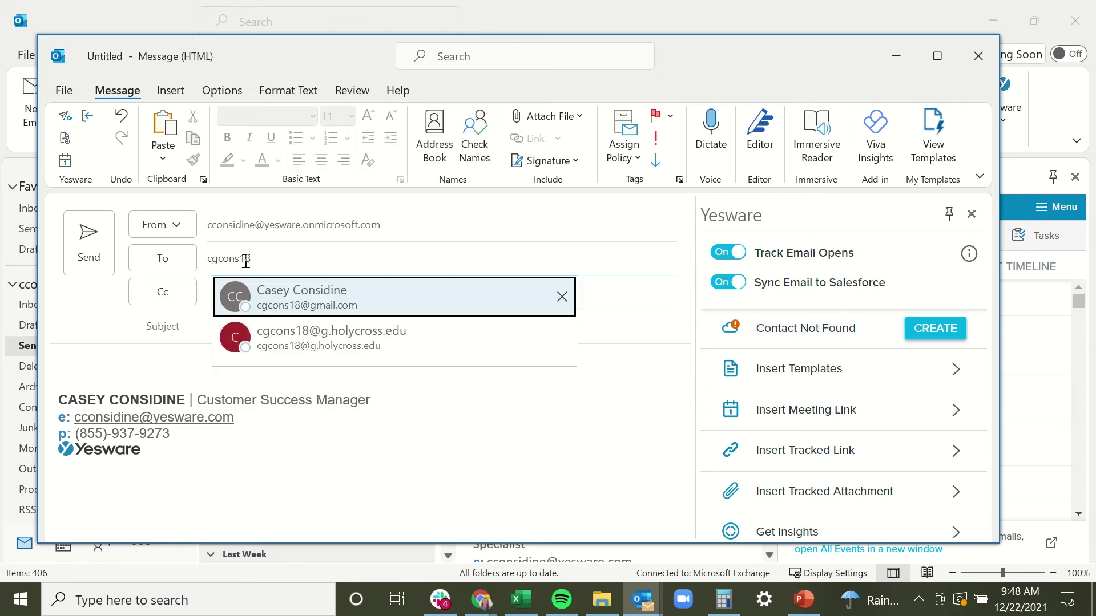
left_click(291, 294)
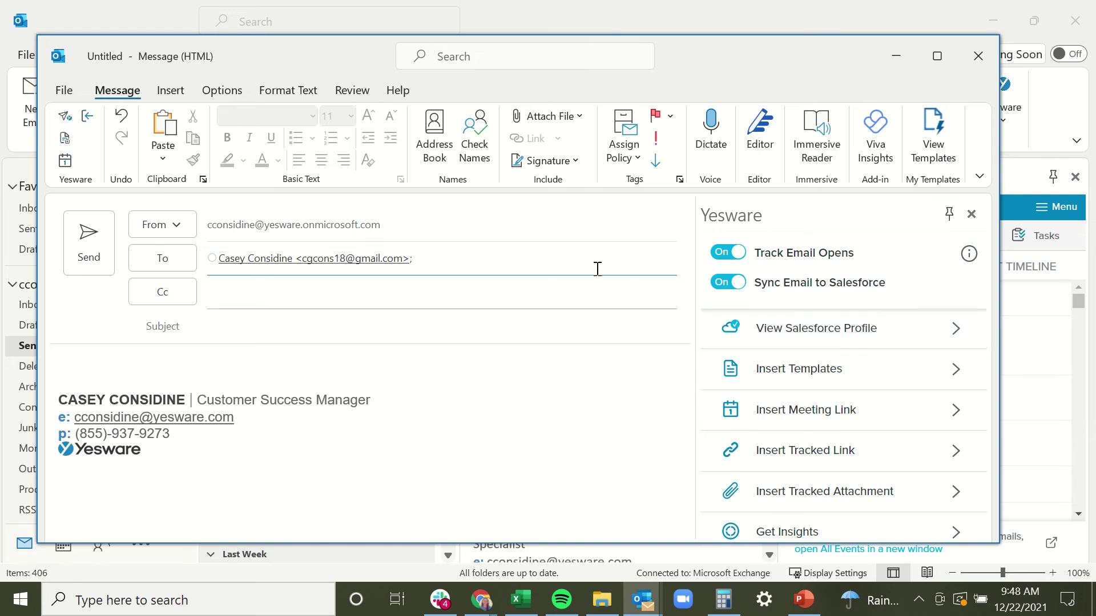
left_click(823, 341)
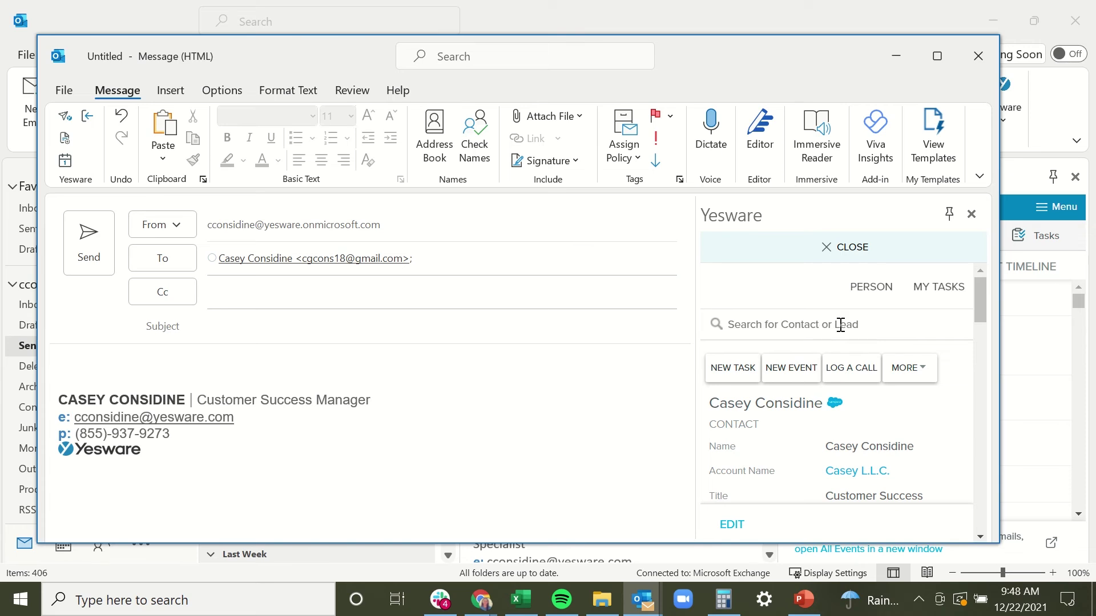
scroll(910, 425, "down", 1)
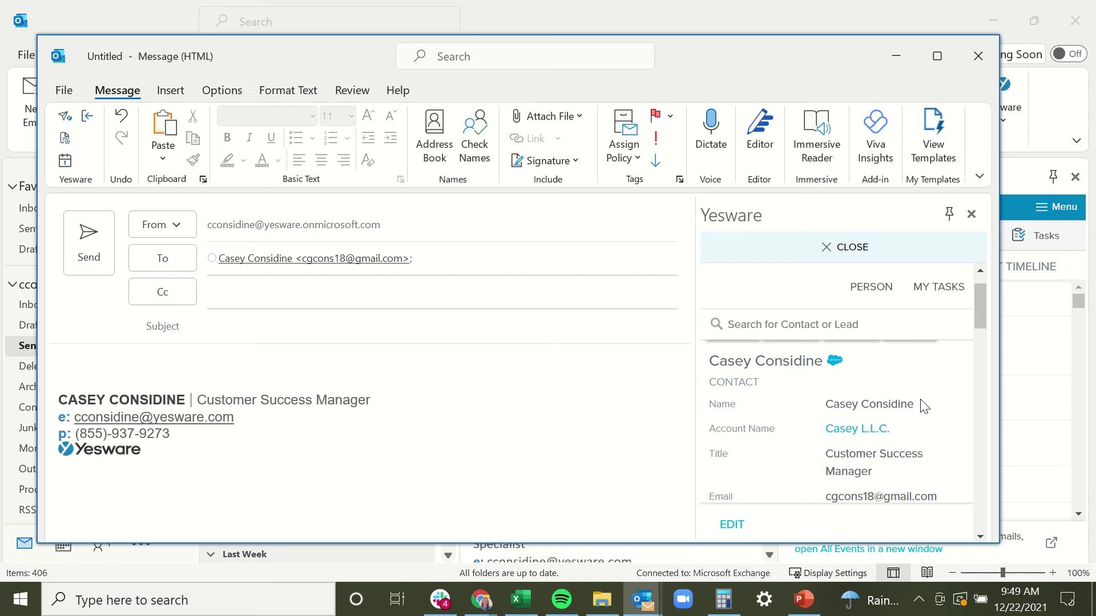
scroll(924, 405, "down", 1)
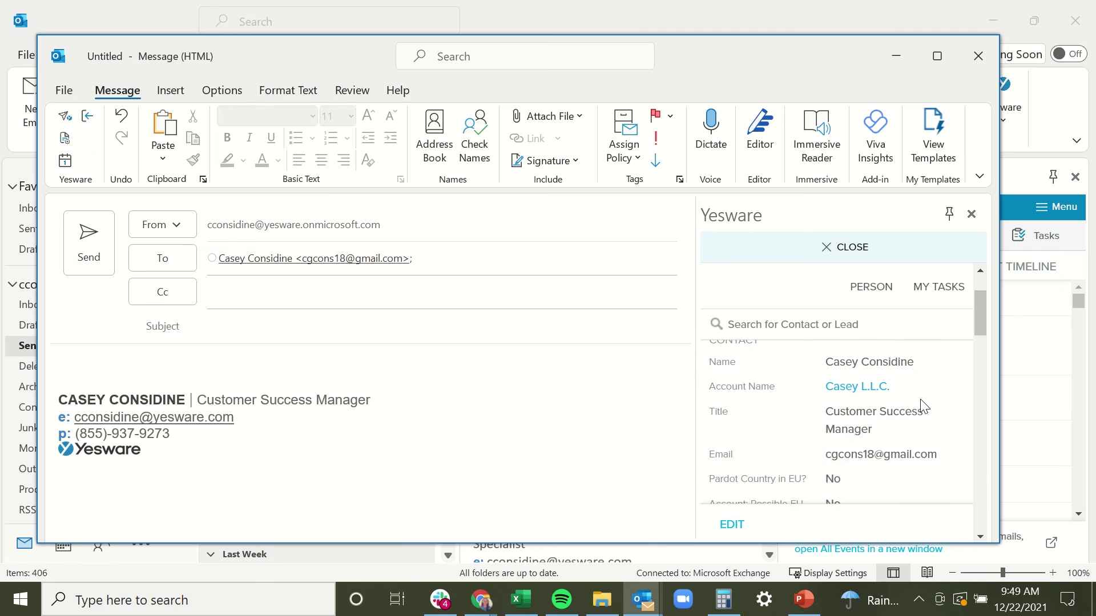
scroll(923, 406, "down", 1)
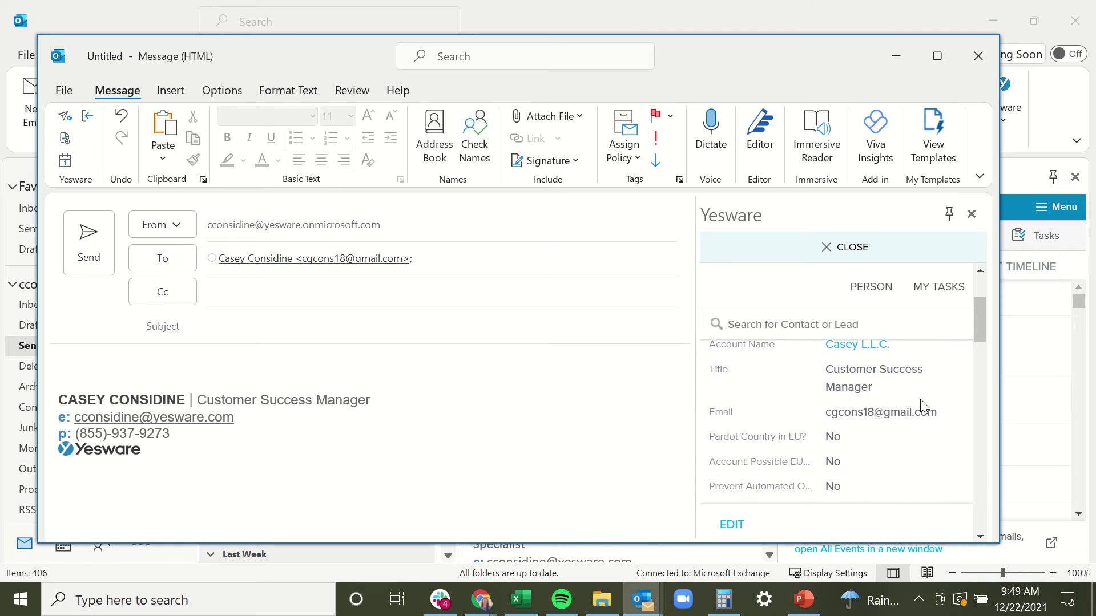
scroll(920, 399, "down", 3)
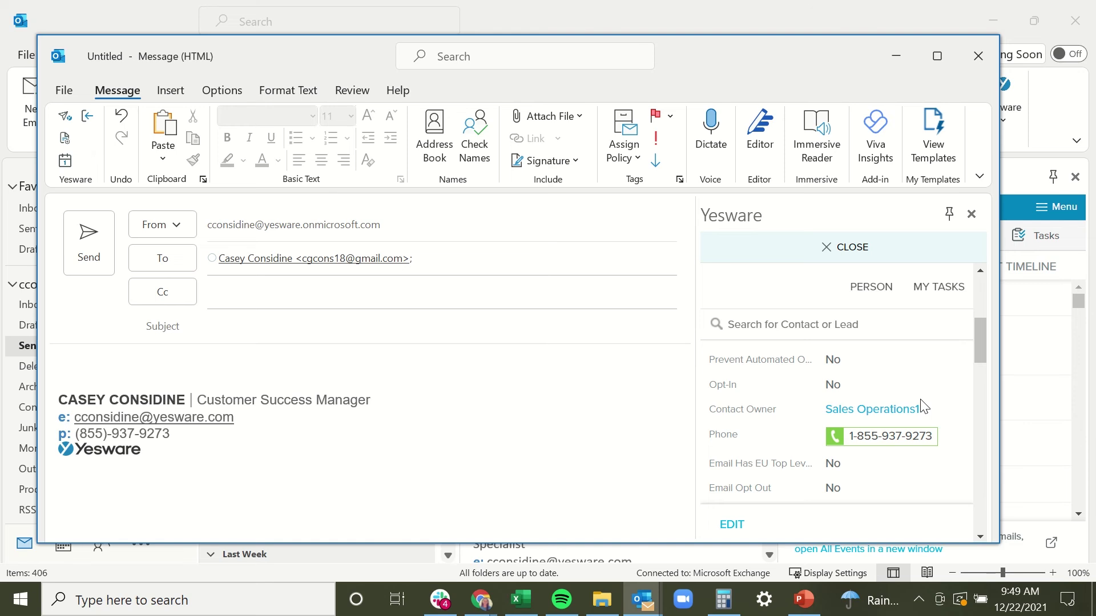
scroll(923, 406, "down", 1)
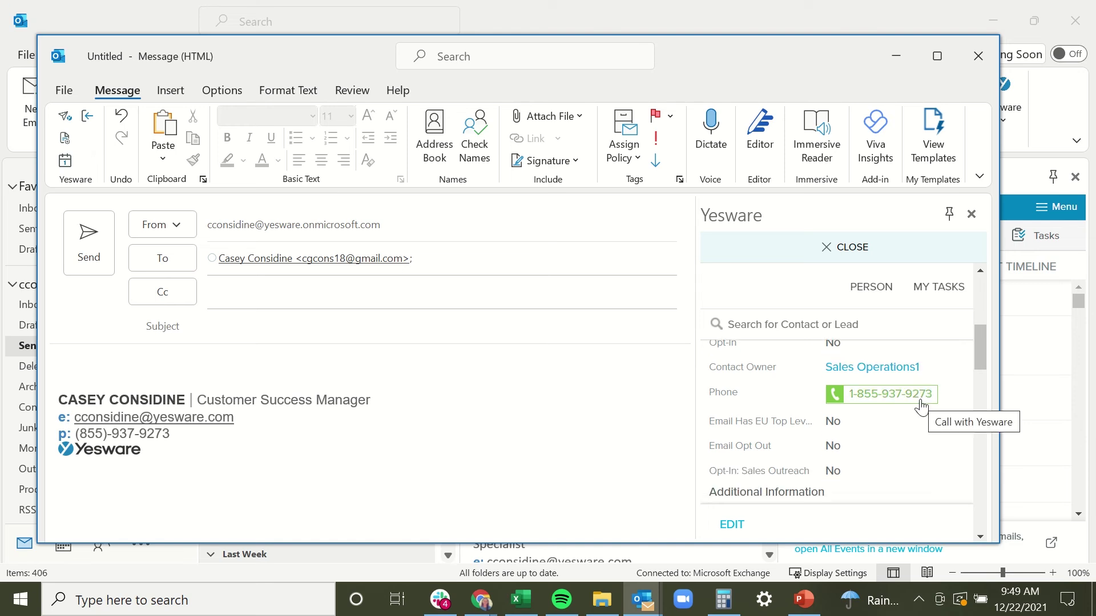
scroll(922, 407, "down", 1)
scroll(922, 408, "down", 10)
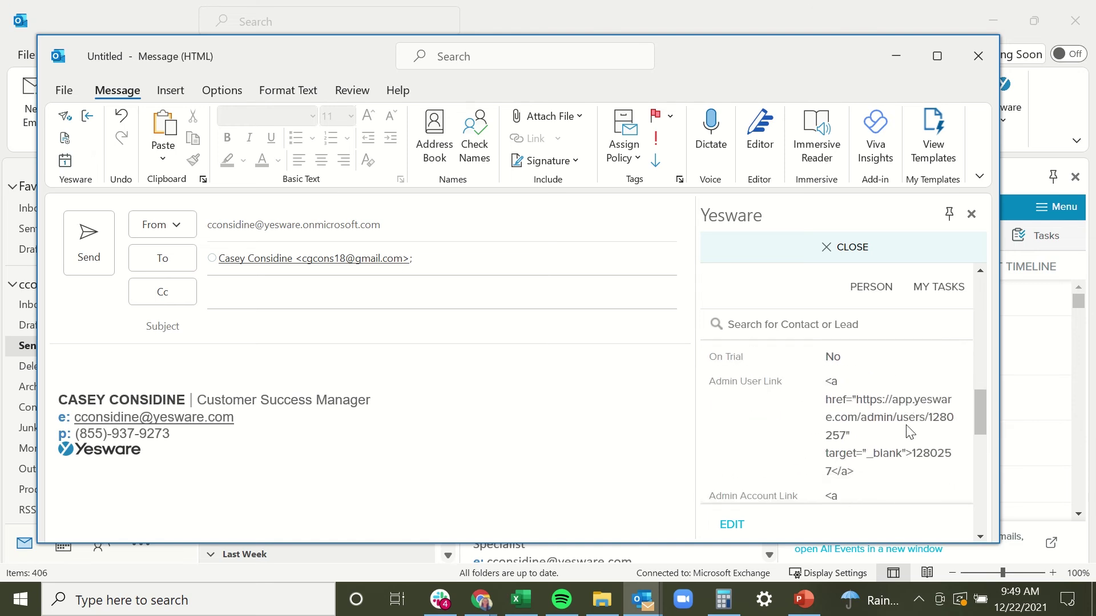
scroll(906, 429, "up", 5)
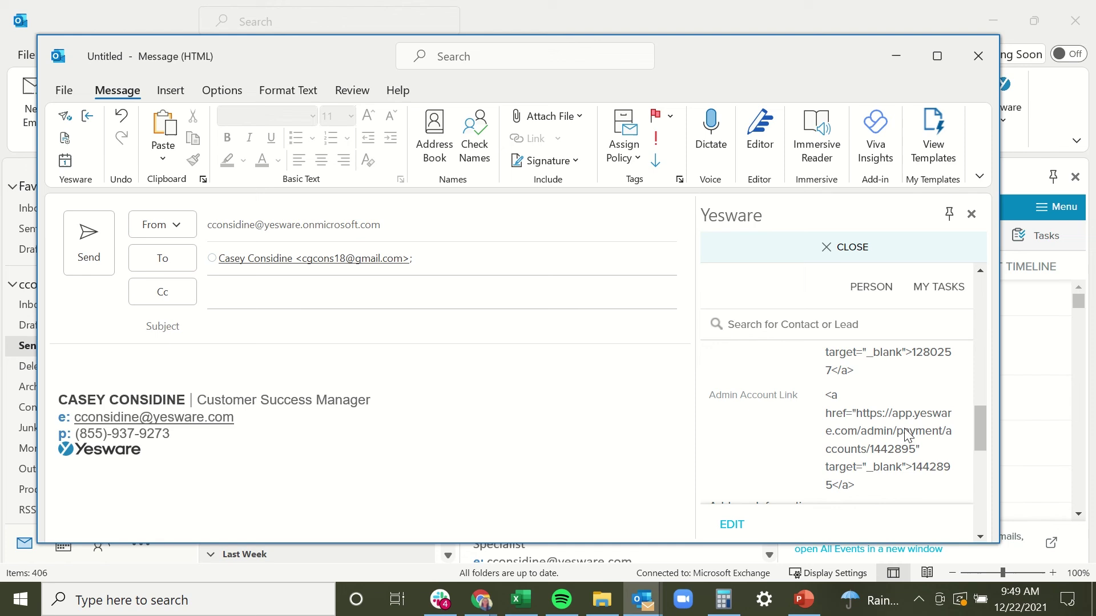
scroll(906, 429, "up", 6)
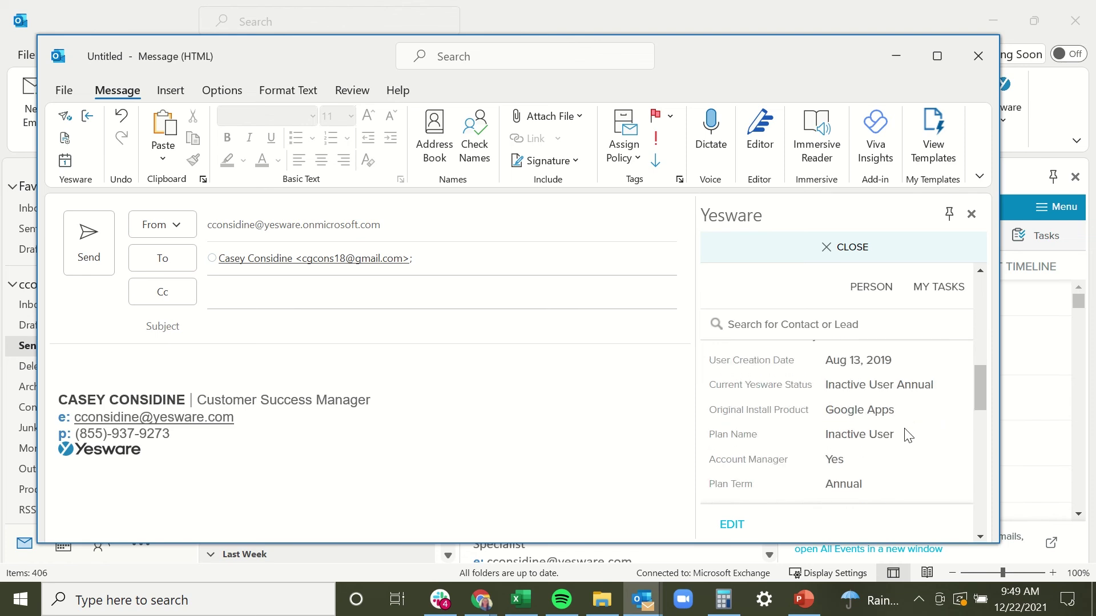
scroll(906, 433, "up", 8)
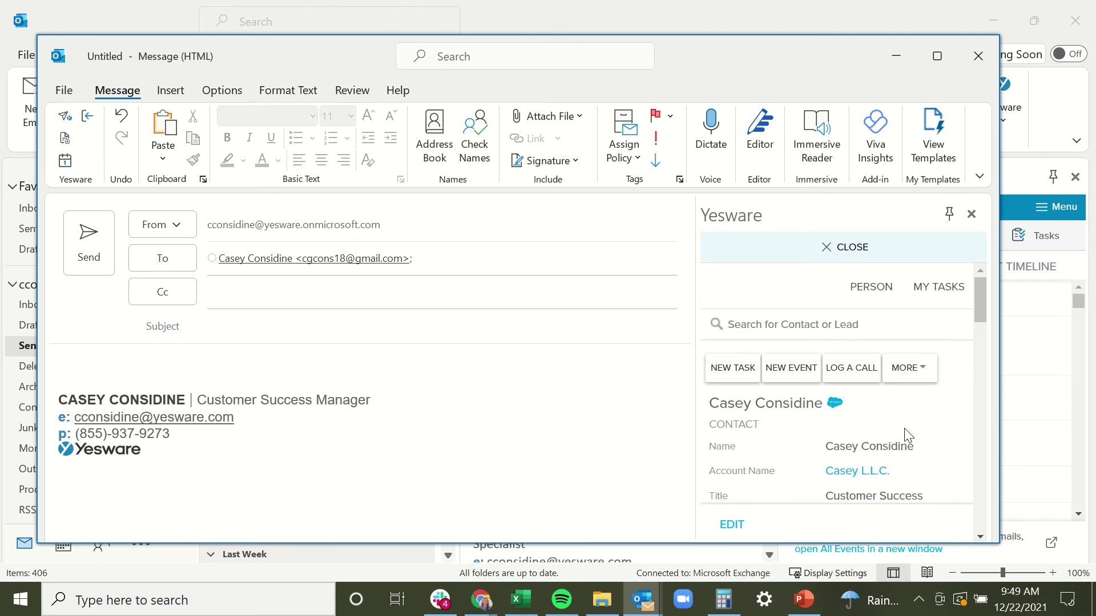
left_click(287, 259)
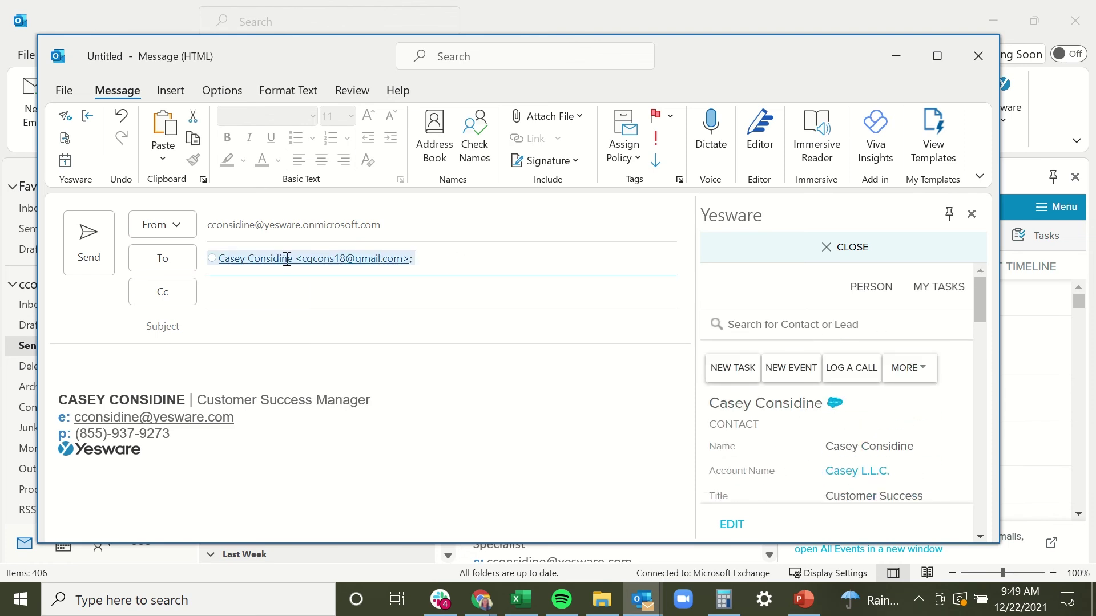
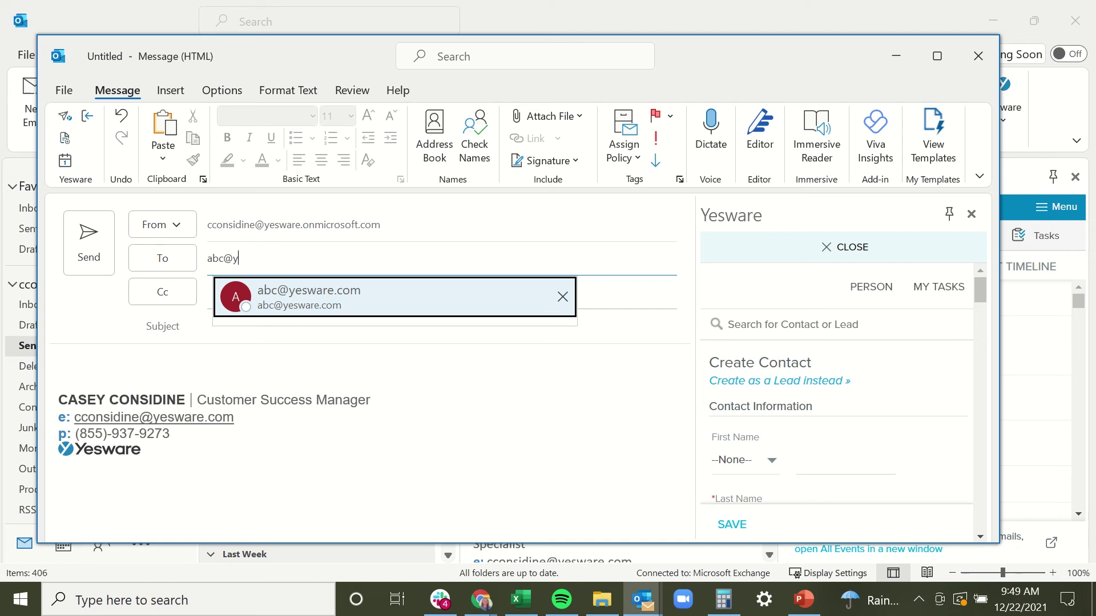
key("Return")
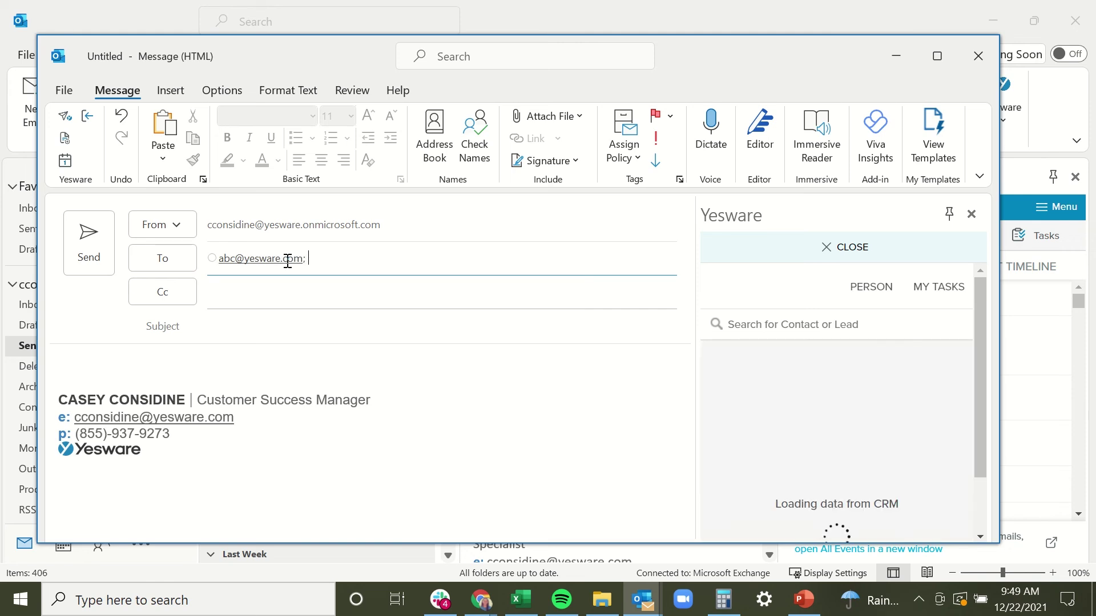
left_click_drag(985, 293, 983, 297)
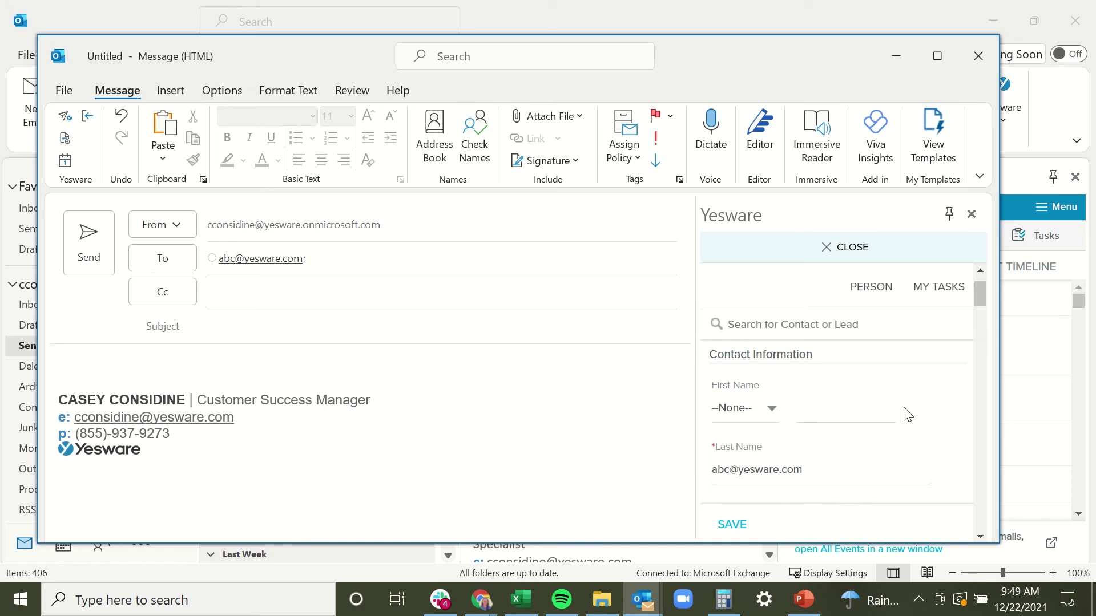
- Scroll through Yesware's prefilled Create Contact form to review its fields
scroll(909, 414, "down", 1)
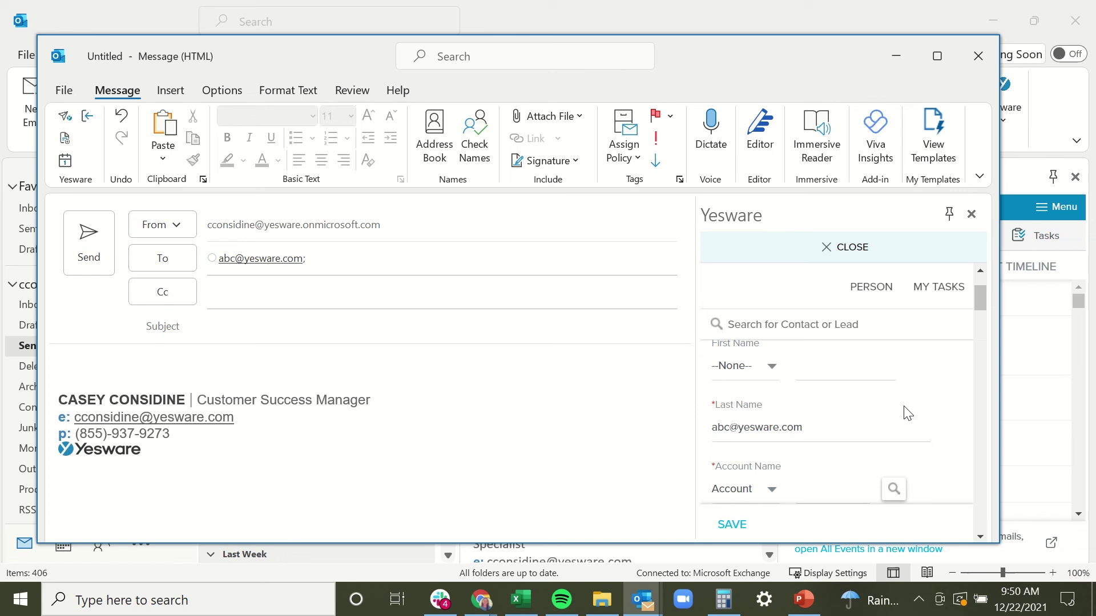
scroll(908, 412, "down", 1)
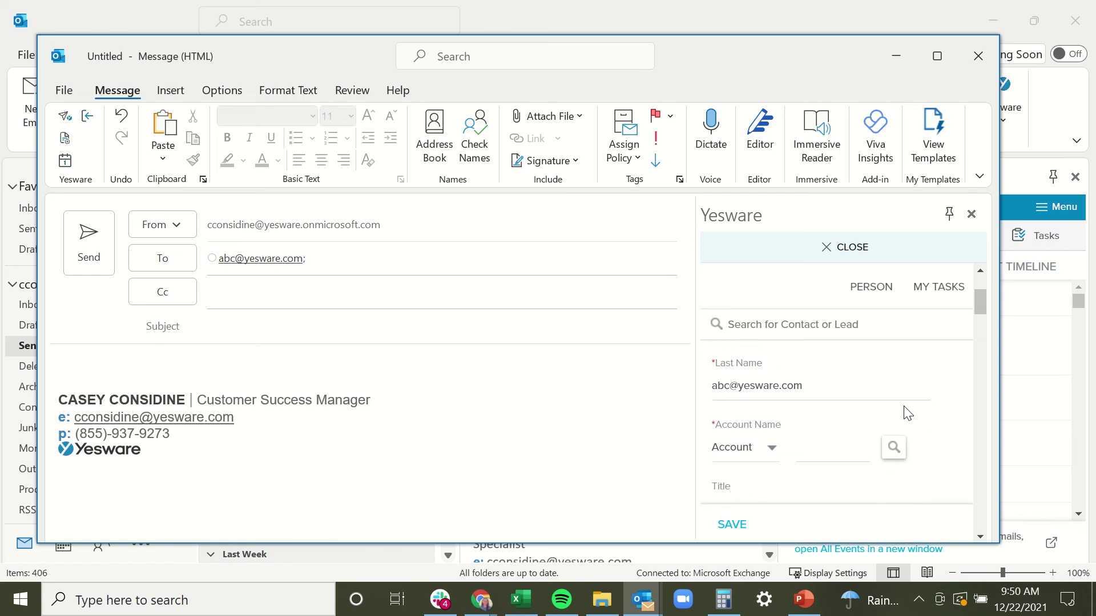
scroll(908, 413, "down", 1)
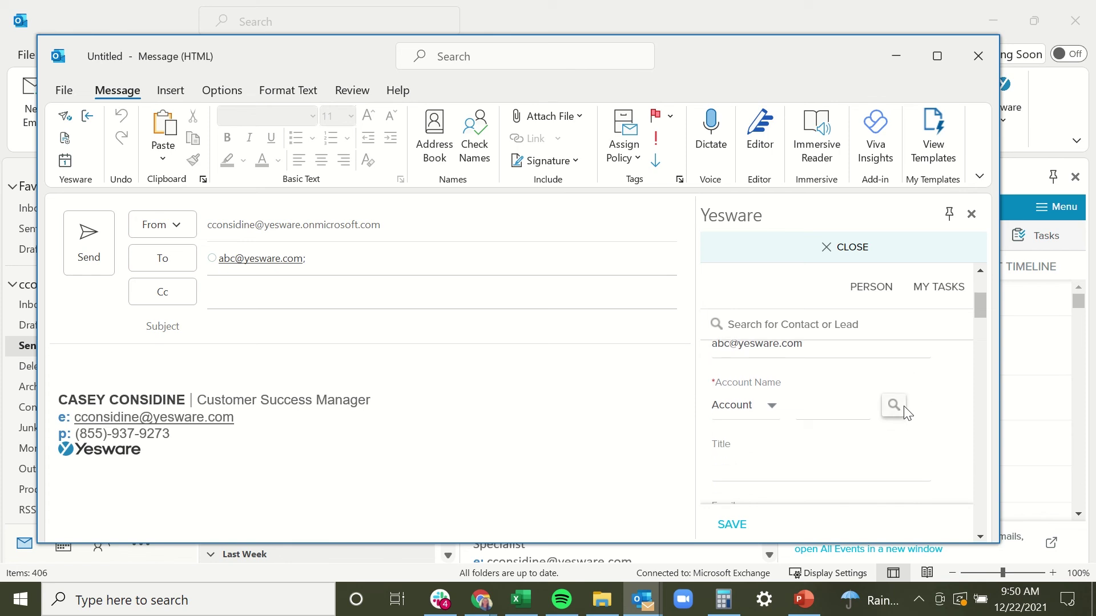
scroll(904, 412, "down", 1)
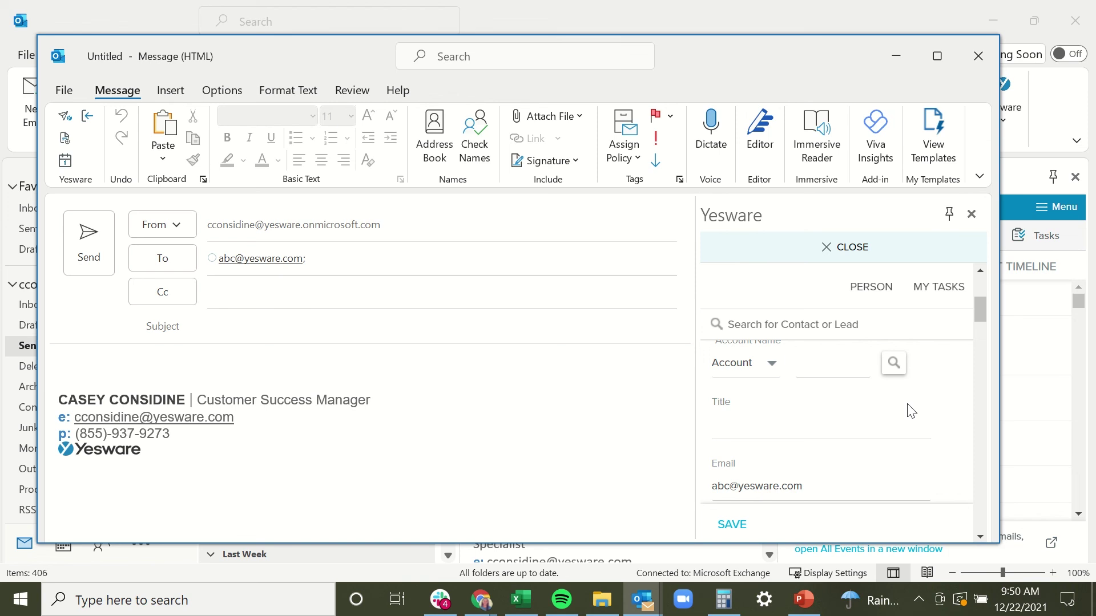
scroll(911, 411, "up", 2)
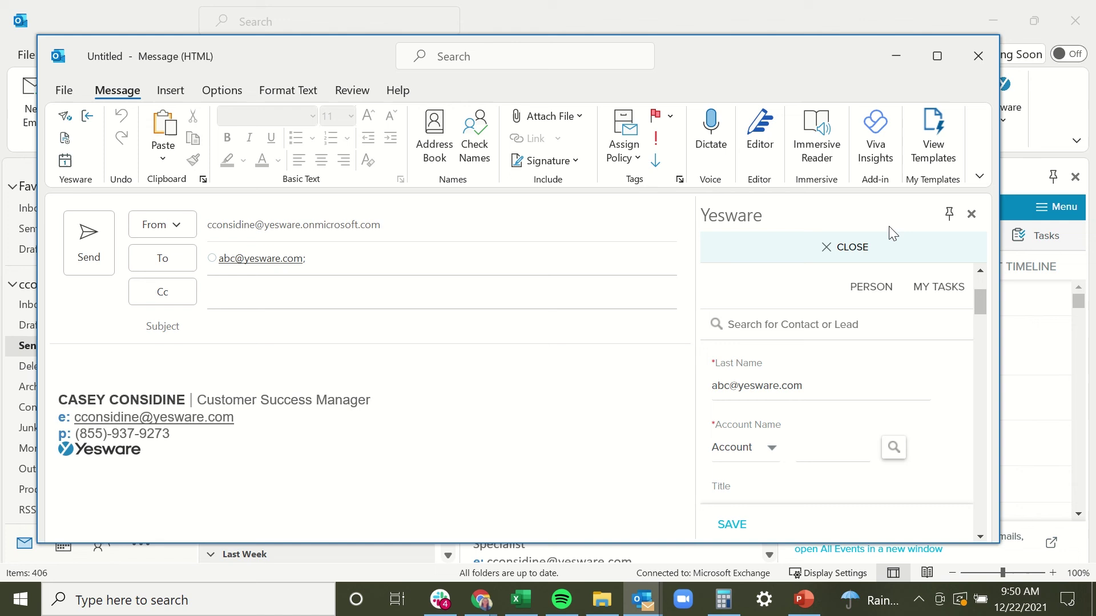
- Minimize the draft and view the RE: Yesware || Casey L.L.C. recipient's contact in Yesware's Salesforce tab
left_click(906, 63)
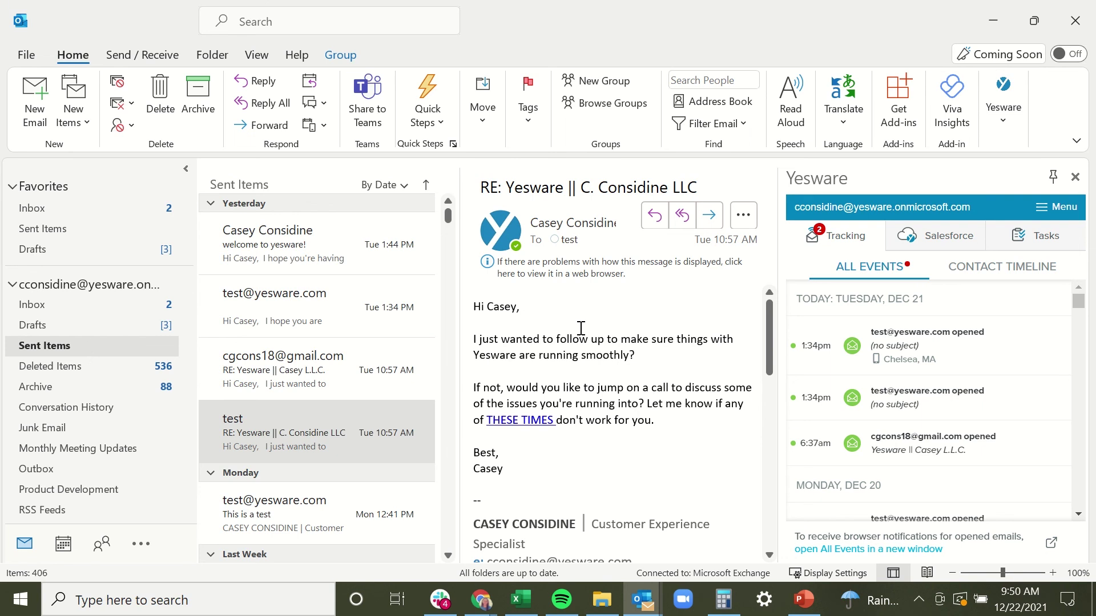
left_click(943, 244)
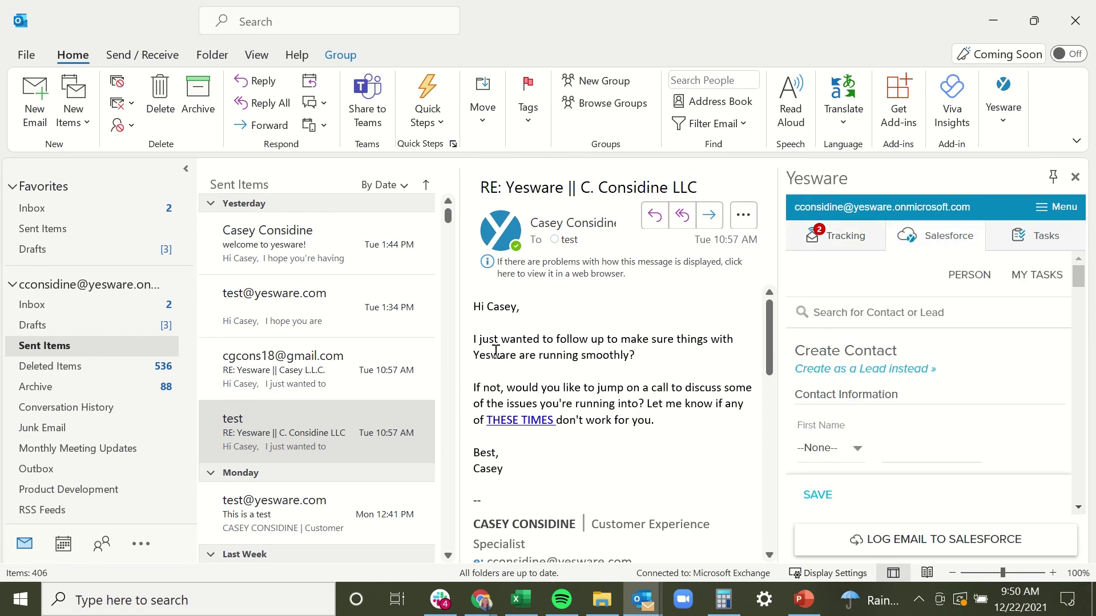
left_click(293, 383)
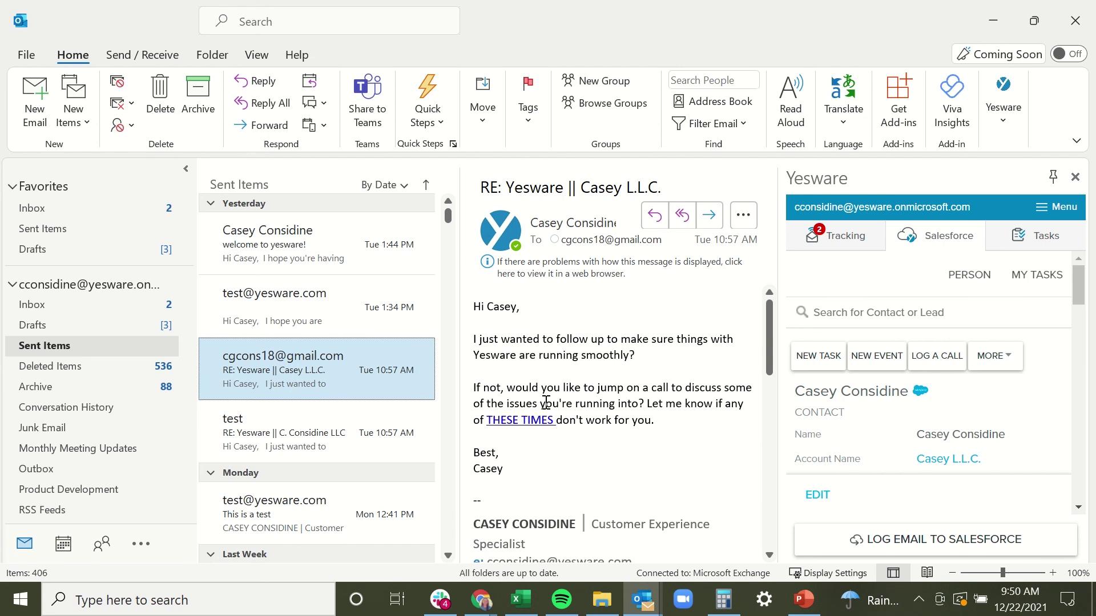
scroll(919, 440, "down", 1)
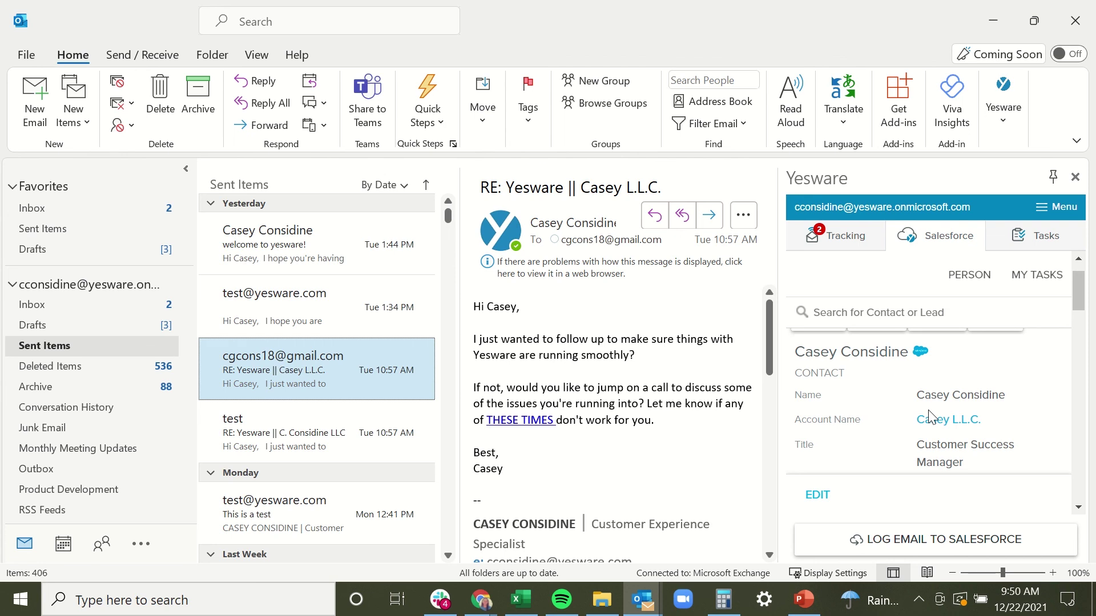
scroll(929, 417, "down", 1)
scroll(929, 416, "up", 2)
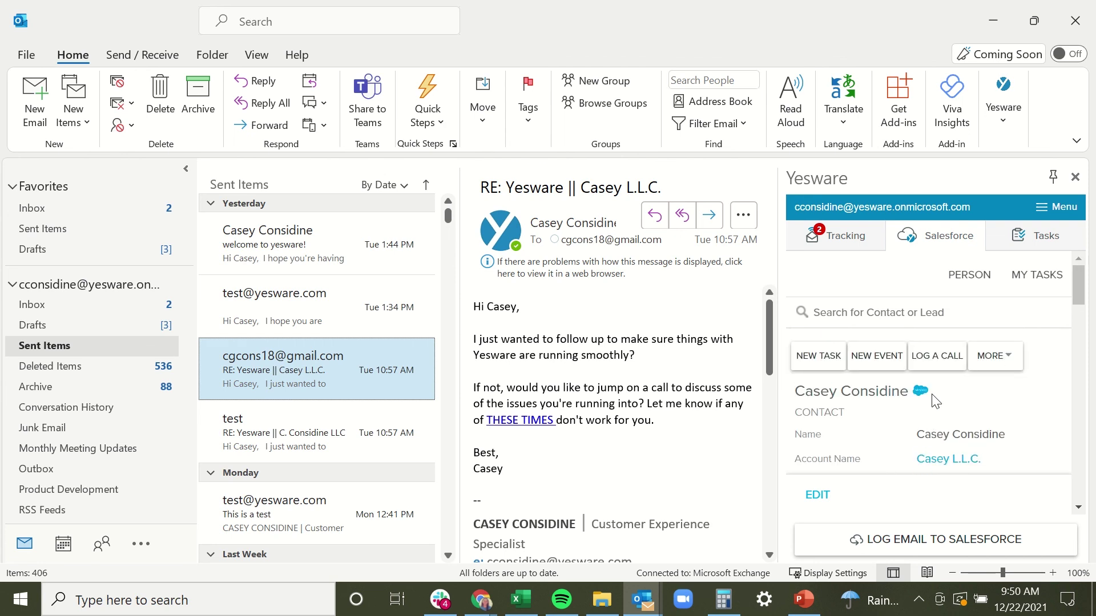
- Look up the onmicrosoft.com address in Yesware and scroll its contact record, account Yesware
left_click(941, 314)
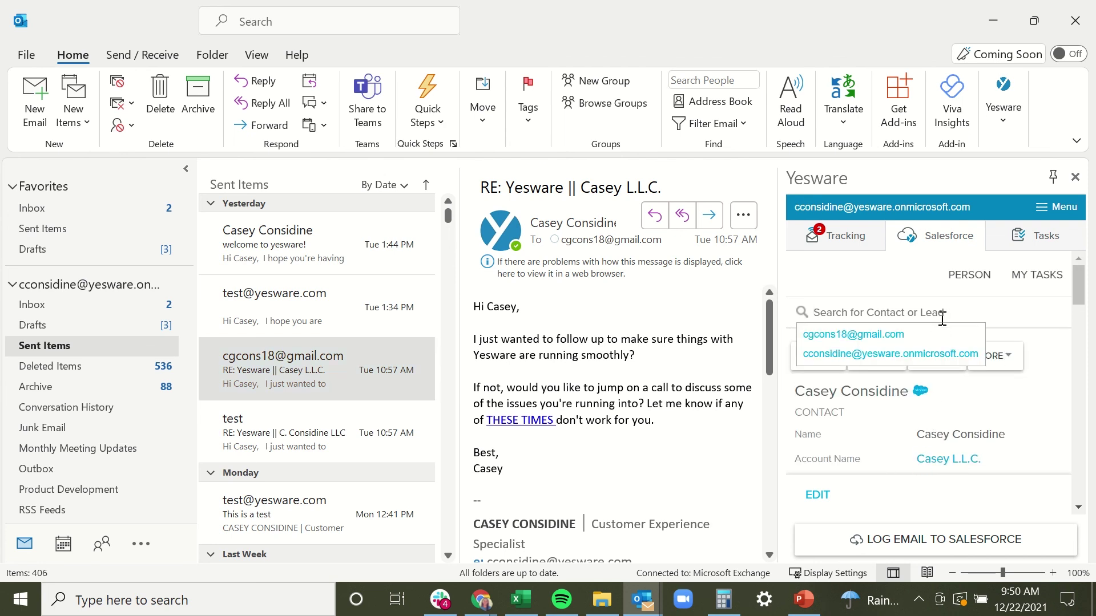
left_click(936, 354)
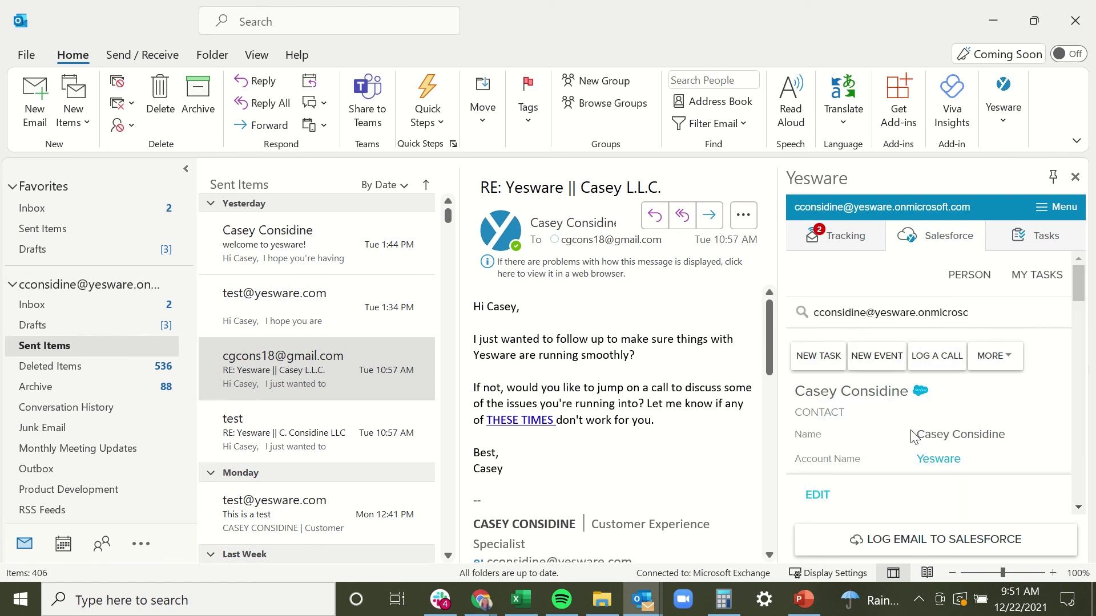
scroll(914, 437, "down", 1)
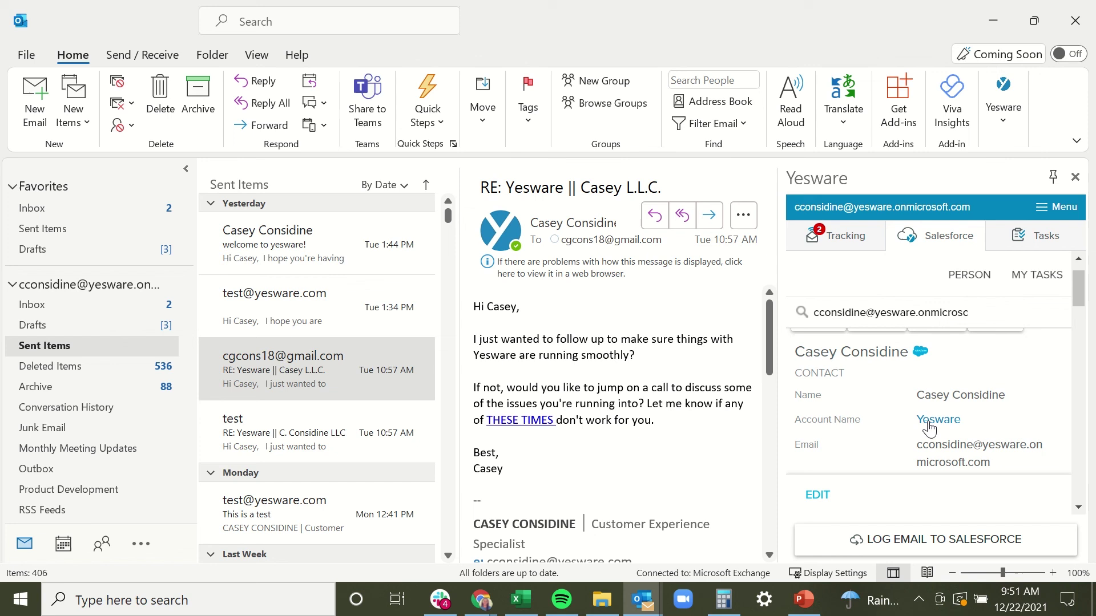
scroll(929, 428, "down", 1)
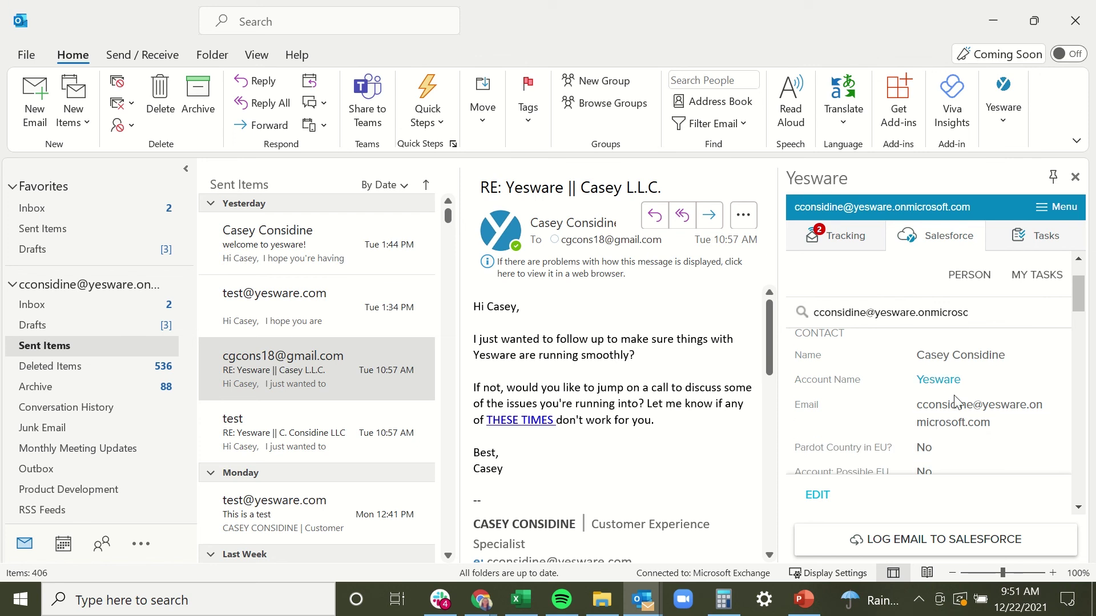
scroll(956, 402, "down", 2)
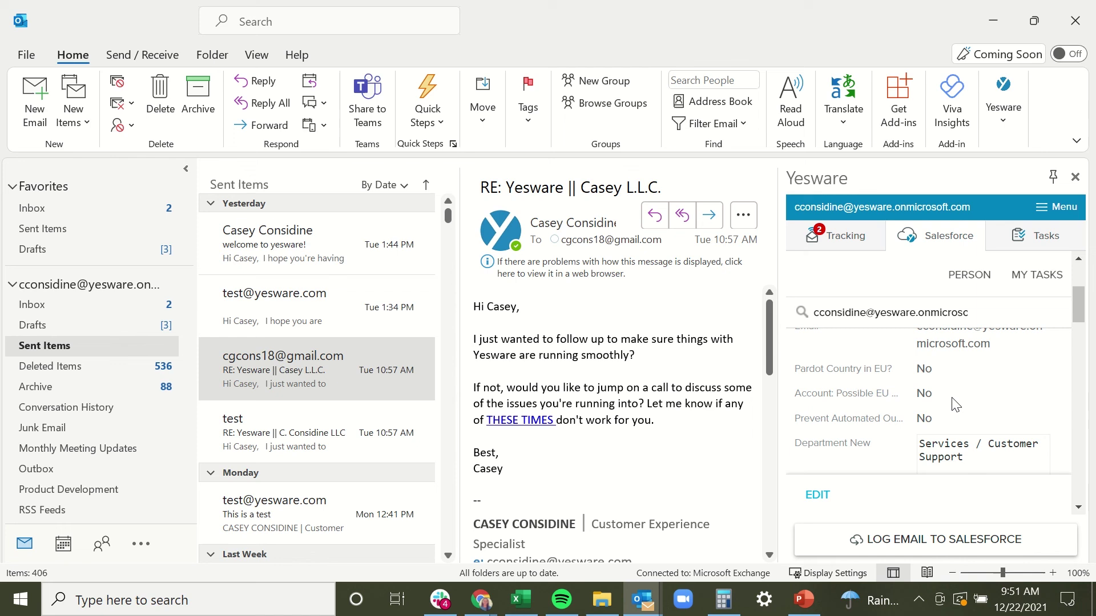
scroll(956, 405, "up", 3)
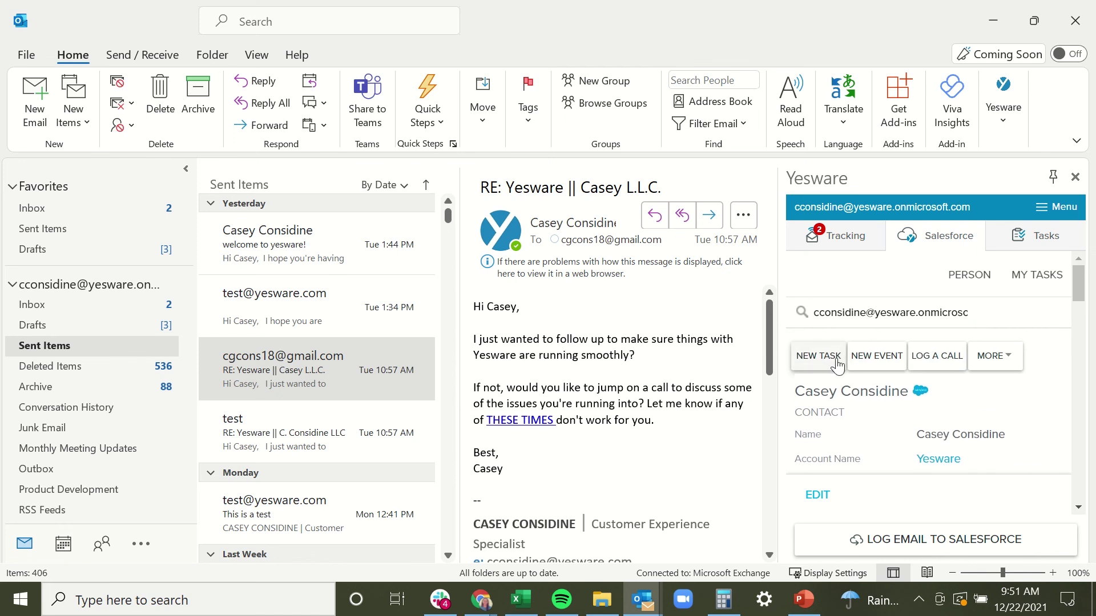